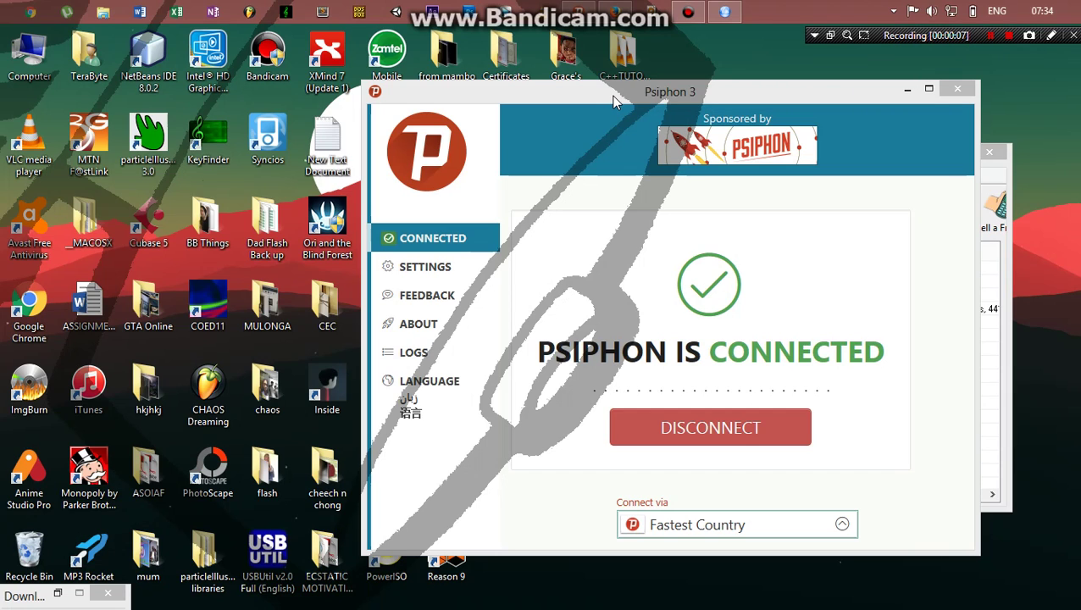
- Move the connected Psiphon 3 window aside, bring Internet Download Manager forward, then switch to the browser
{"action": "left_click_drag", "start_coordinate": [613, 95], "coordinate": [394, 74]}
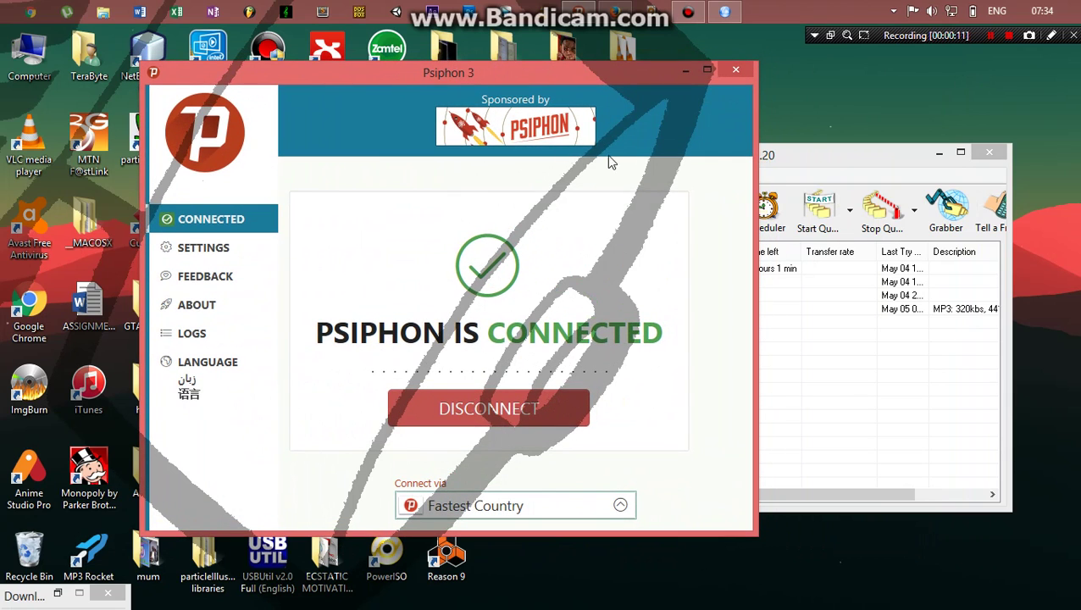
{"action": "left_click_drag", "start_coordinate": [784, 155], "coordinate": [847, 156]}
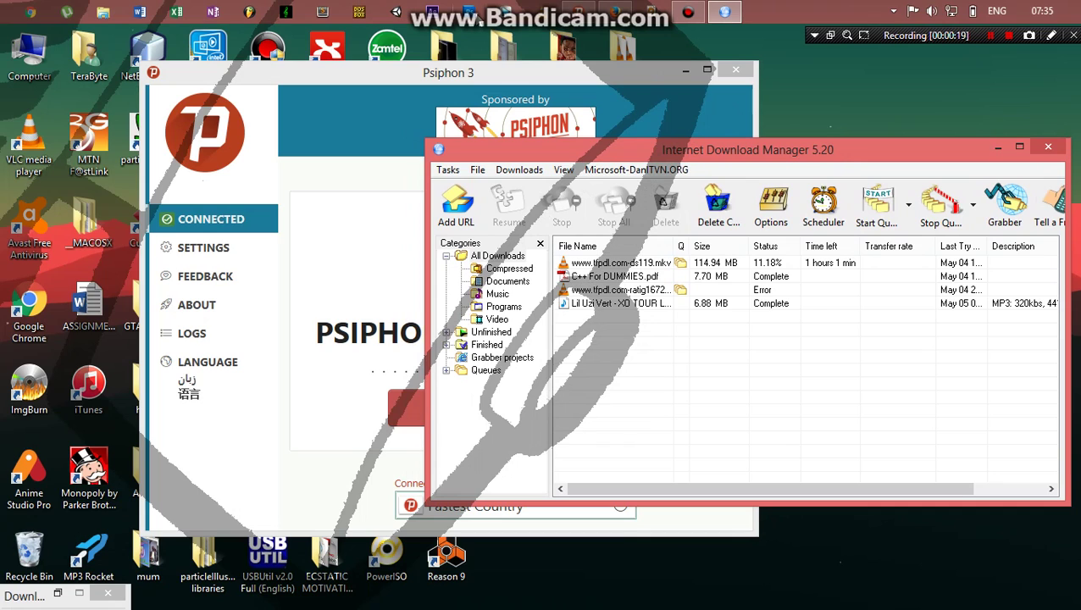
{"action": "left_click", "coordinate": [615, 11]}
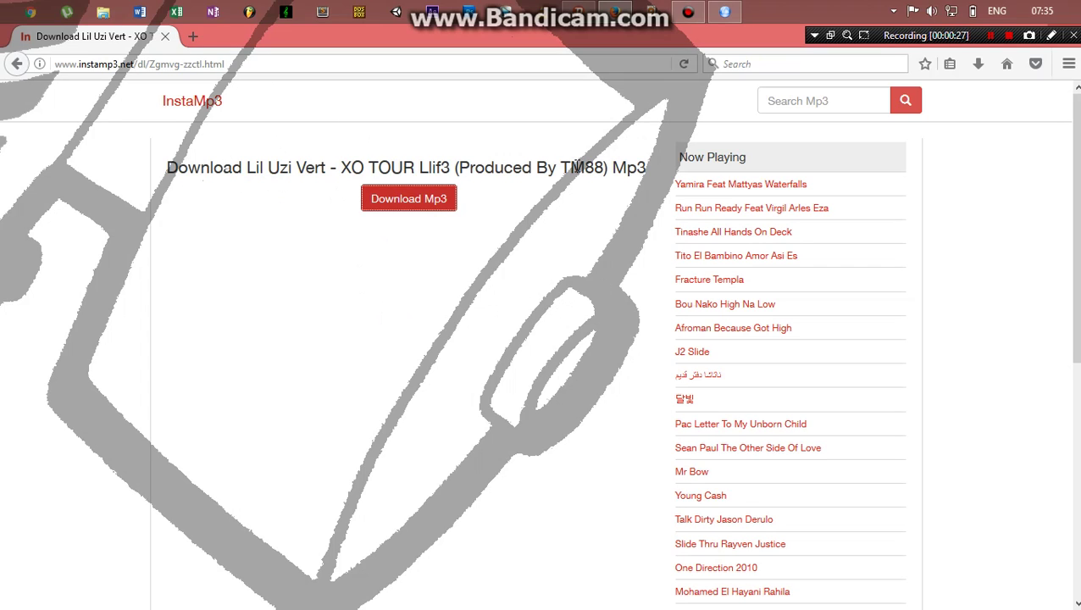
- Copy the link address of the 'XO TOUR Llif3 (Produced By TM88)' Download Mp3 button
{"action": "left_click", "coordinate": [391, 199]}
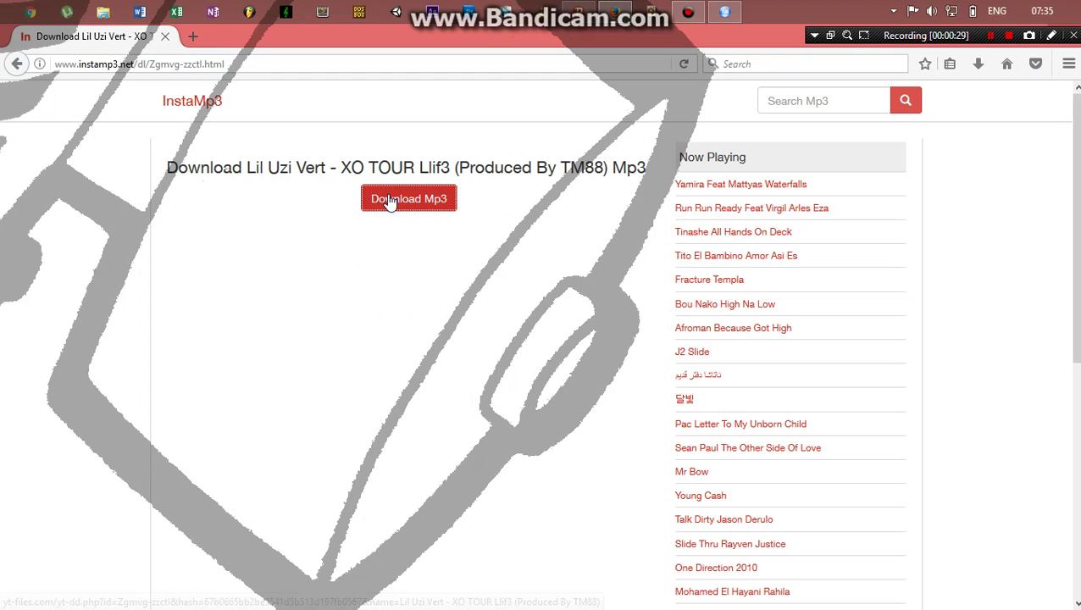
{"action": "right_click", "coordinate": [390, 202]}
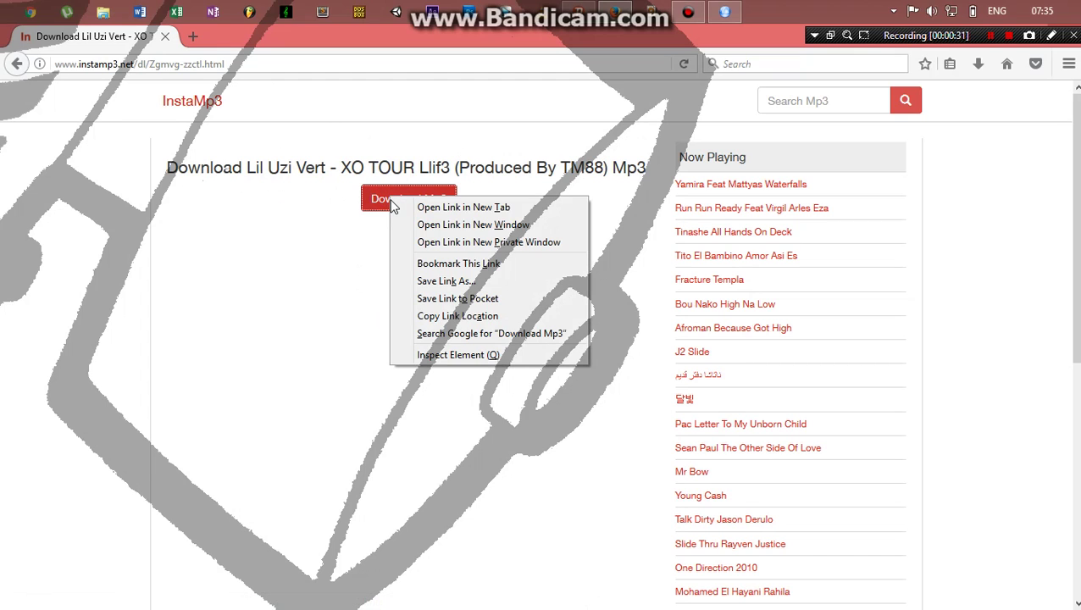
{"action": "left_click", "coordinate": [438, 320]}
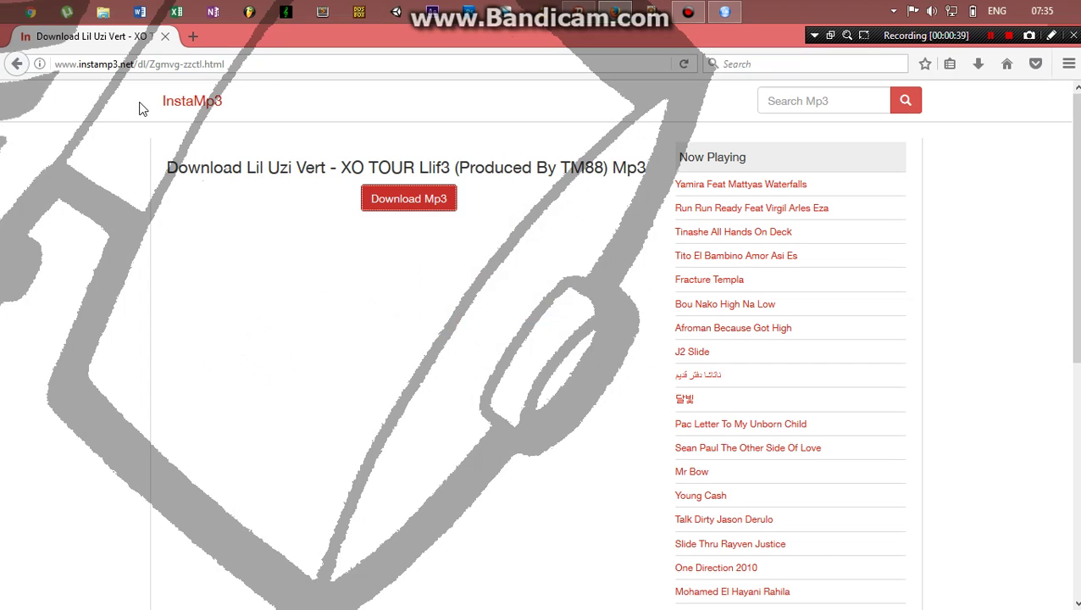
- Position IDM's window over the browser, leaving its four downloads unchanged and unselected
{"action": "left_click", "coordinate": [724, 11]}
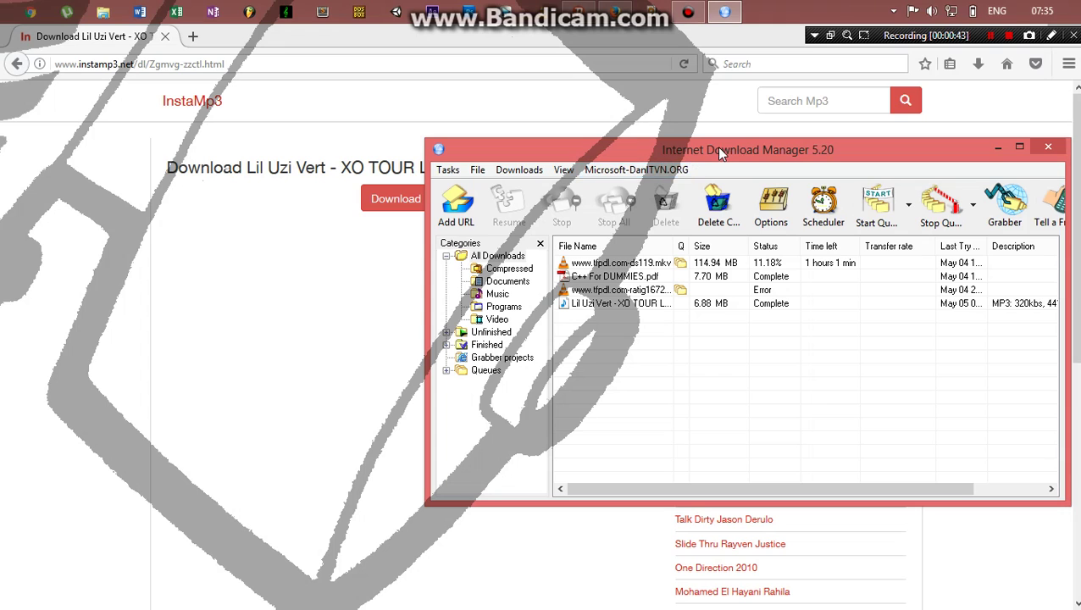
{"action": "left_click_drag", "start_coordinate": [715, 146], "coordinate": [512, 90]}
{"action": "left_click_drag", "start_coordinate": [458, 328], "coordinate": [463, 197]}
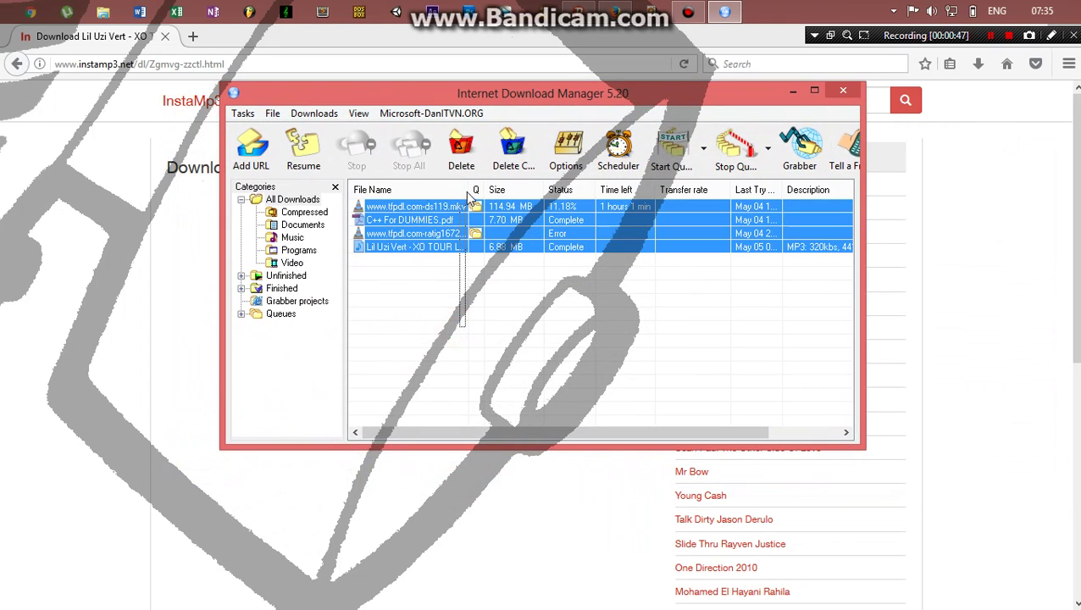
{"action": "left_click", "coordinate": [560, 345]}
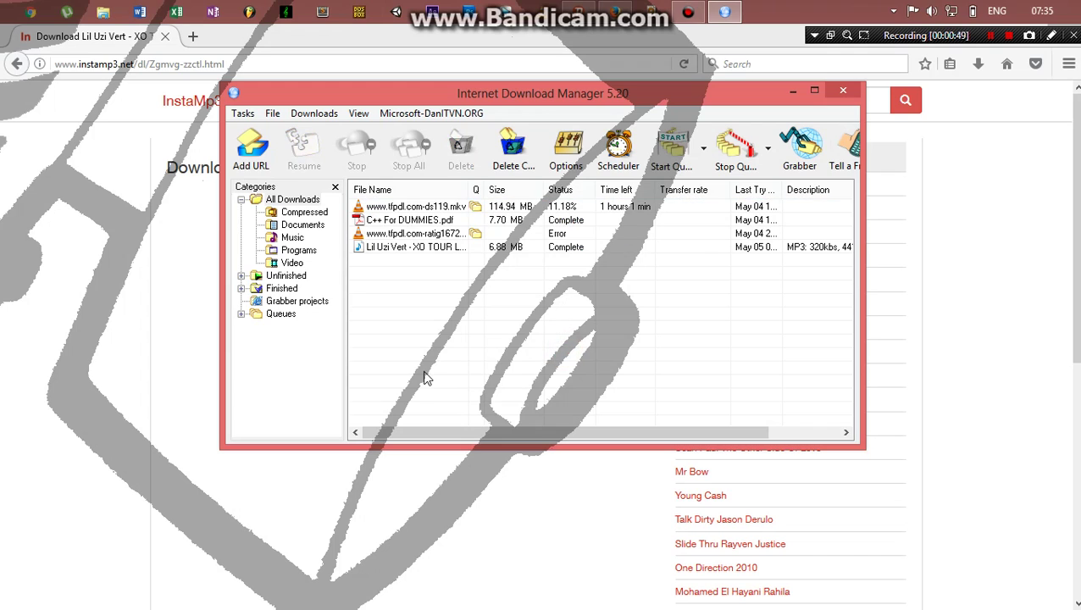
{"action": "left_click_drag", "start_coordinate": [424, 367], "coordinate": [452, 207]}
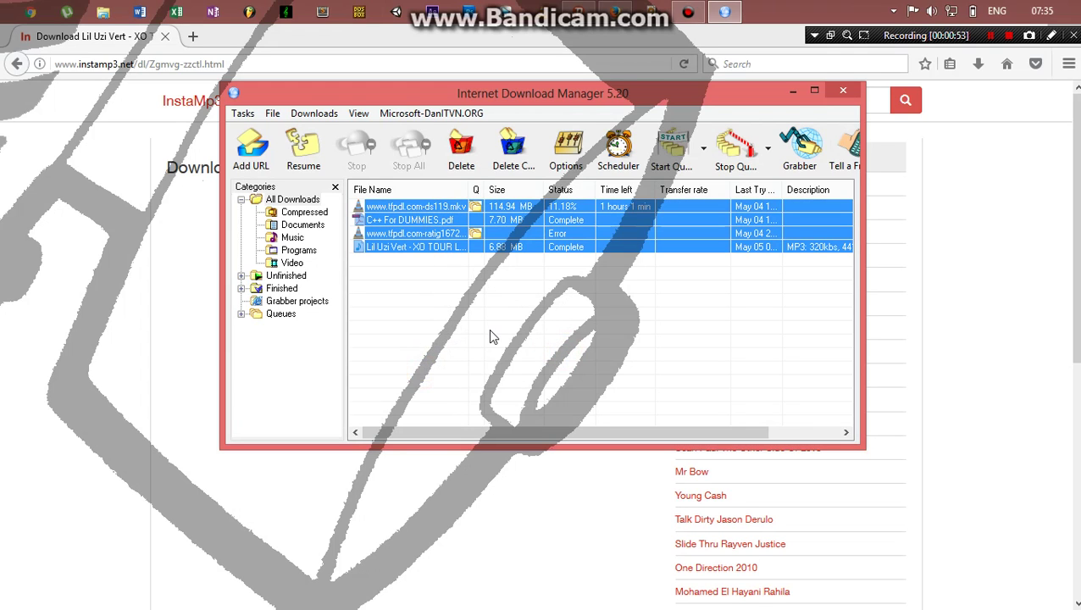
{"action": "left_click_drag", "start_coordinate": [502, 322], "coordinate": [497, 208]}
{"action": "left_click", "coordinate": [512, 362]}
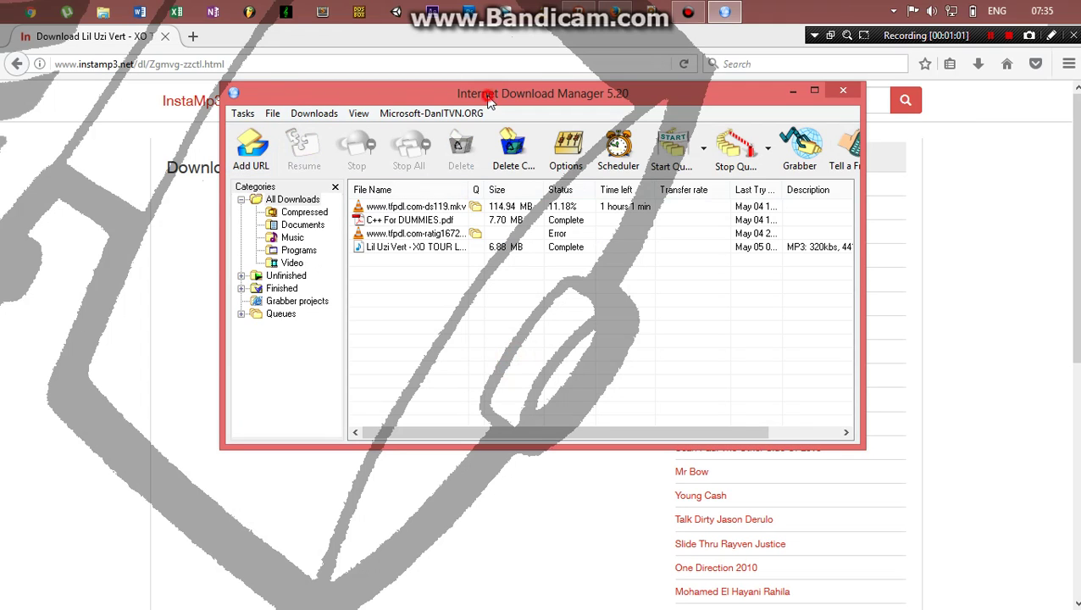
{"action": "left_click_drag", "start_coordinate": [489, 100], "coordinate": [582, 120]}
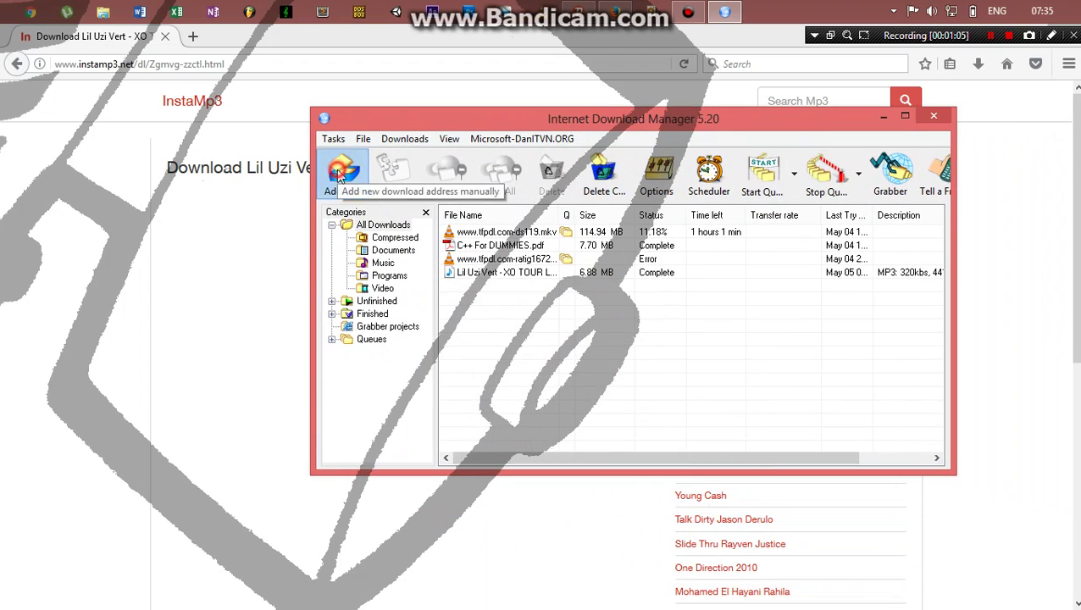
- Add the copied yt-files.com link in IDM as a duplicate with a numbered file name
{"action": "left_click", "coordinate": [339, 173]}
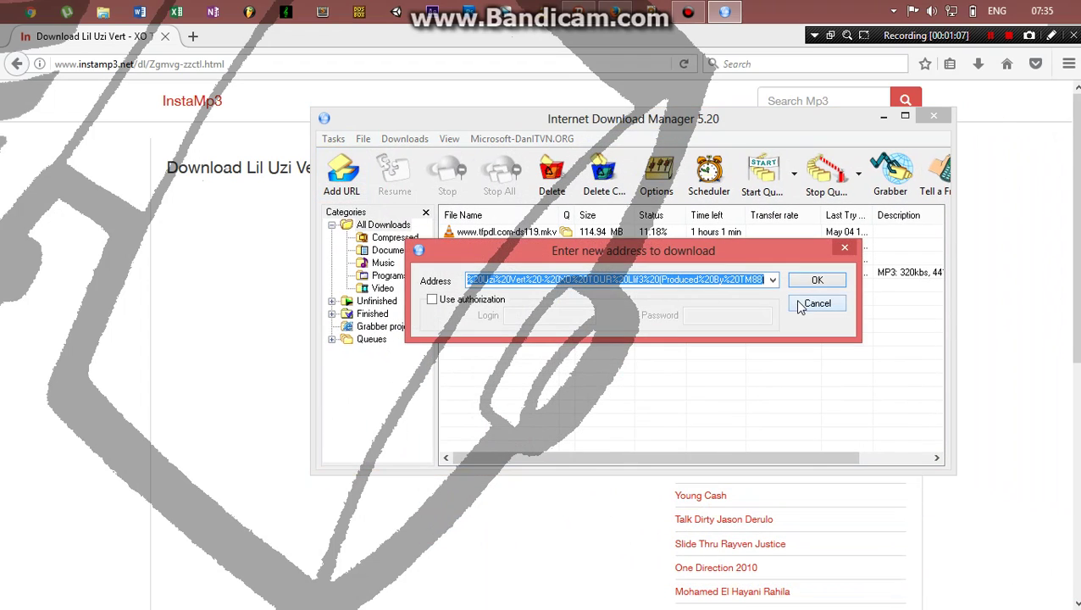
{"action": "left_click", "coordinate": [811, 281]}
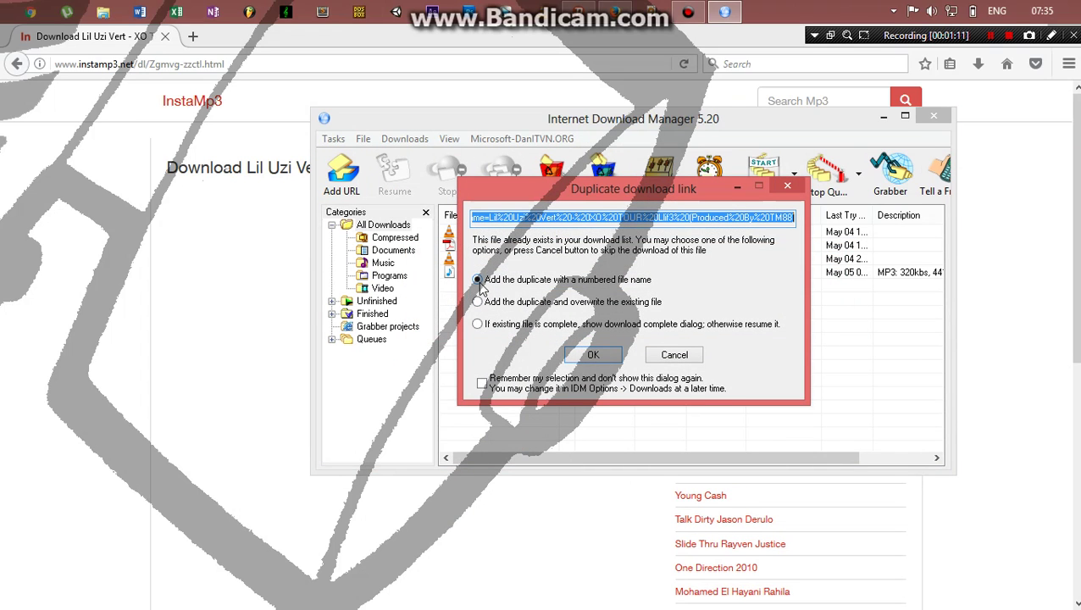
{"action": "left_click", "coordinate": [593, 356]}
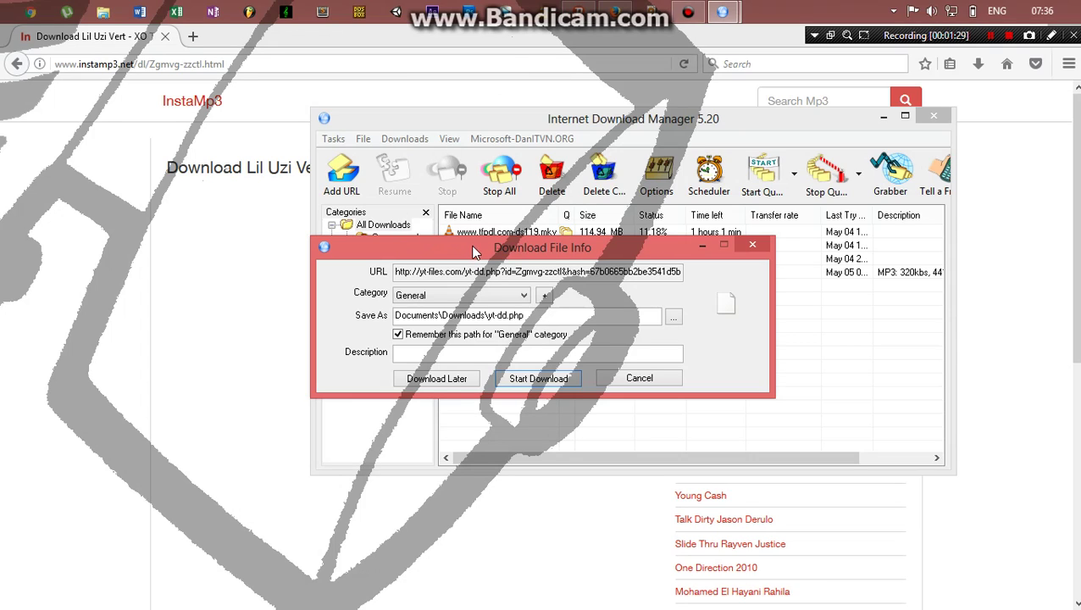
{"action": "left_click_drag", "start_coordinate": [506, 244], "coordinate": [494, 198]}
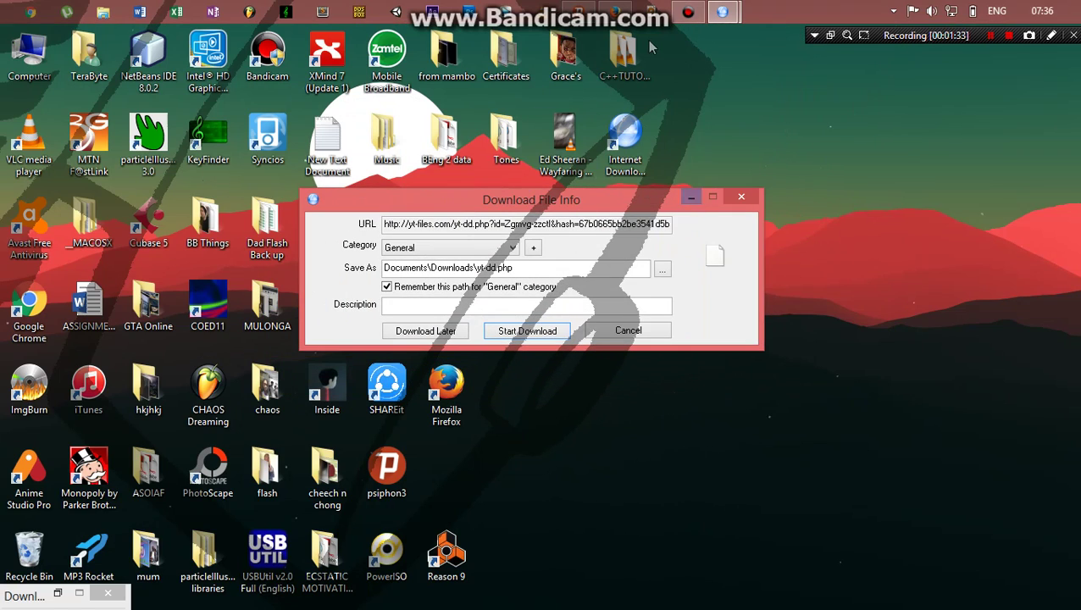
- Open instamp3.com in a new browser tab
{"action": "left_click", "coordinate": [29, 10]}
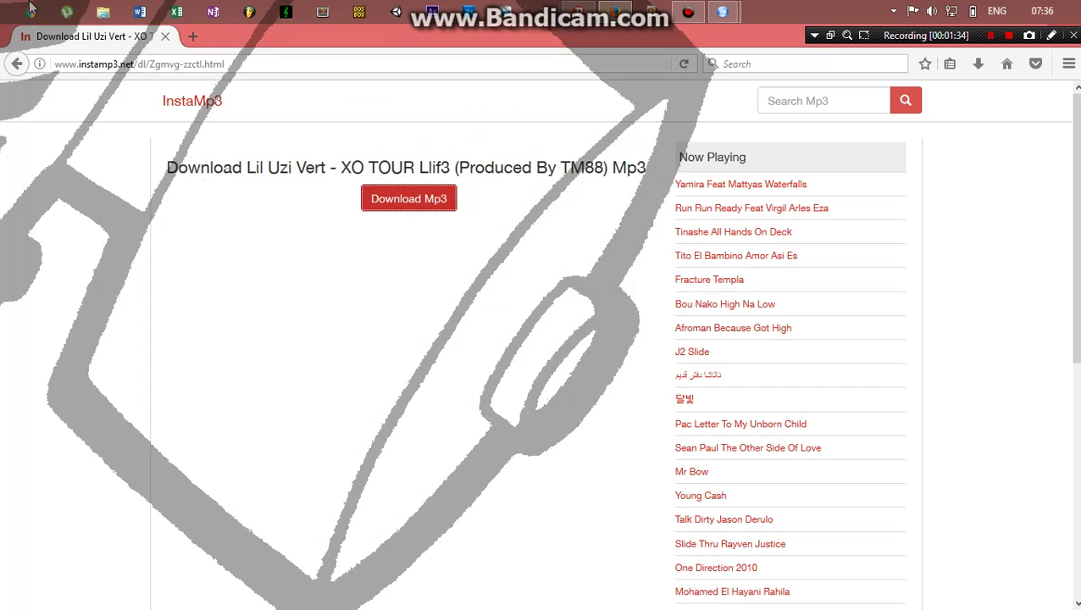
{"action": "left_click", "coordinate": [194, 38]}
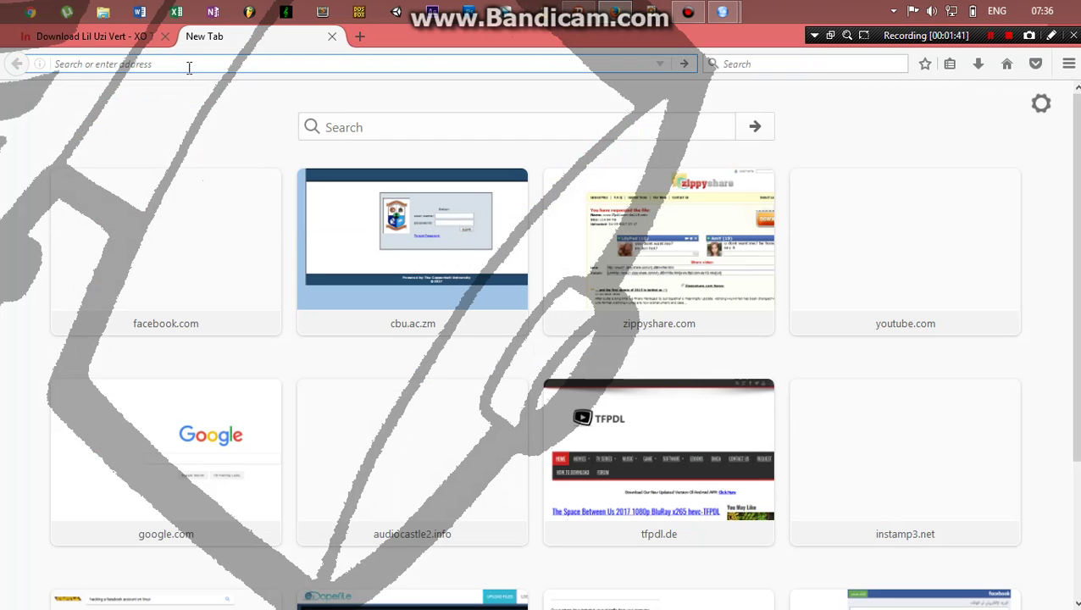
{"action": "type", "text": "instamp3.com/"}
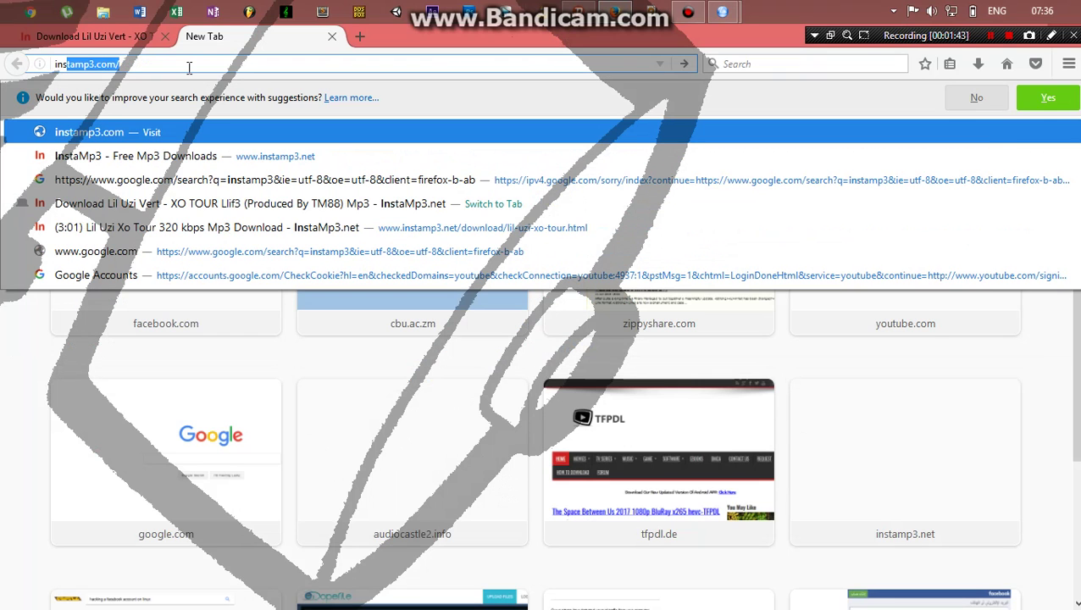
{"action": "key", "text": "Return"}
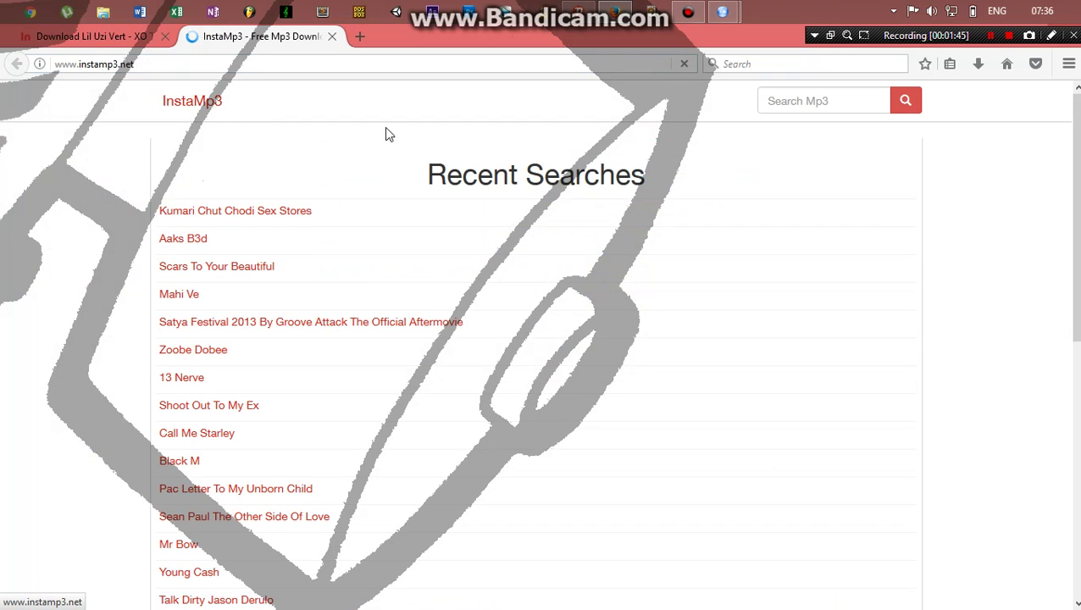
- Search InstaMp3 for Lil Yachty and open the KYLE - iSpy download page
{"action": "left_click", "coordinate": [818, 100]}
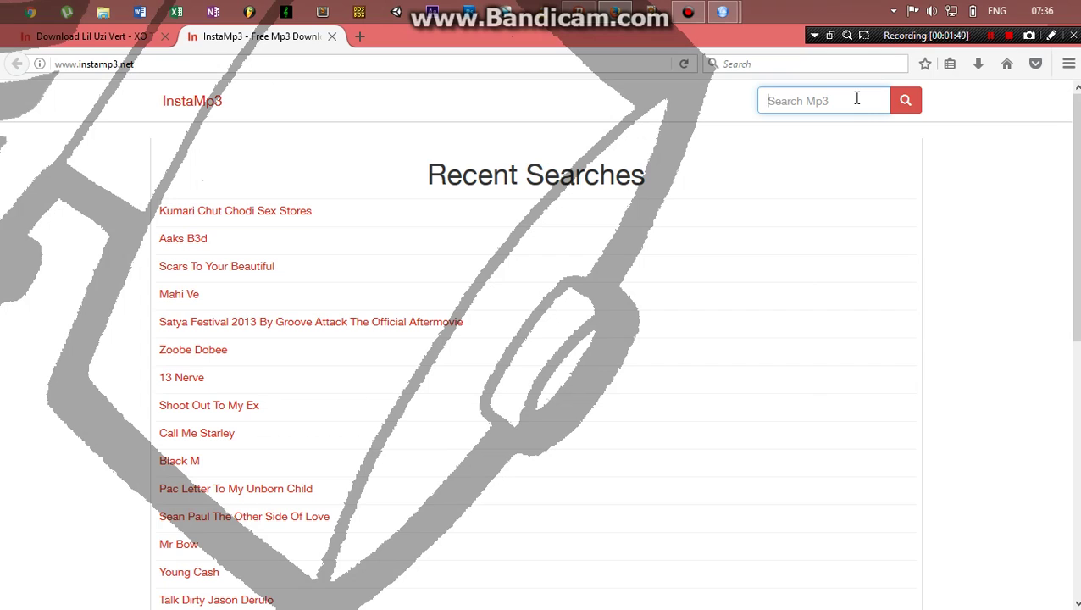
{"action": "type", "text": "lil"}
{"action": "type", "text": "yachty"}
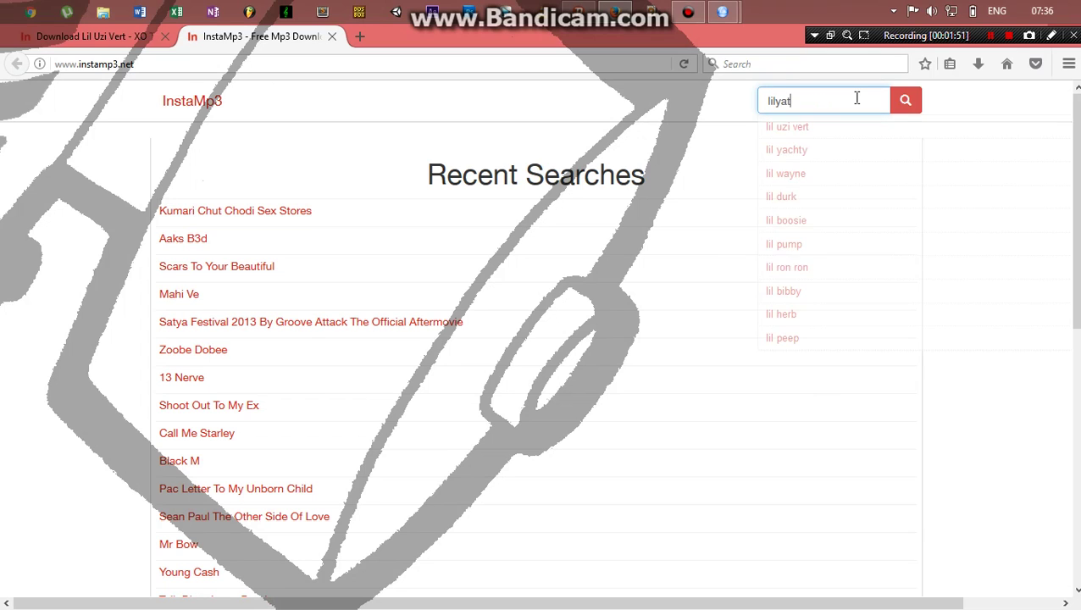
{"action": "key", "text": "BackSpace"}
{"action": "key", "text": "BackSpace"}
{"action": "key", "text": "BackSpace"}
{"action": "key", "text": "BackSpace"}
{"action": "key", "text": "BackSpace"}
{"action": "key", "text": "BackSpace"}
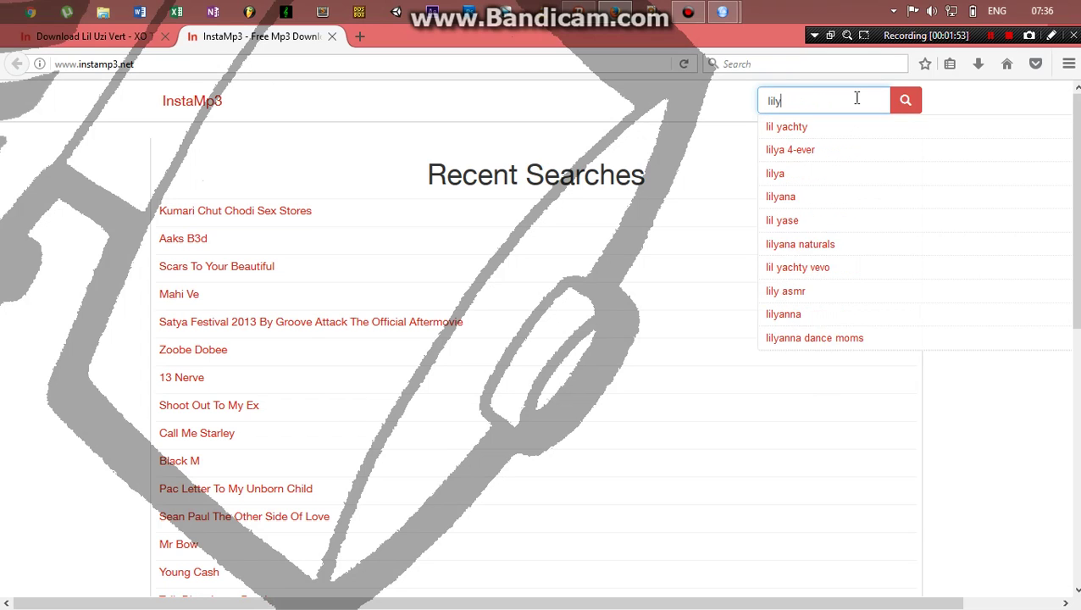
{"action": "type", "text": "yatchy"}
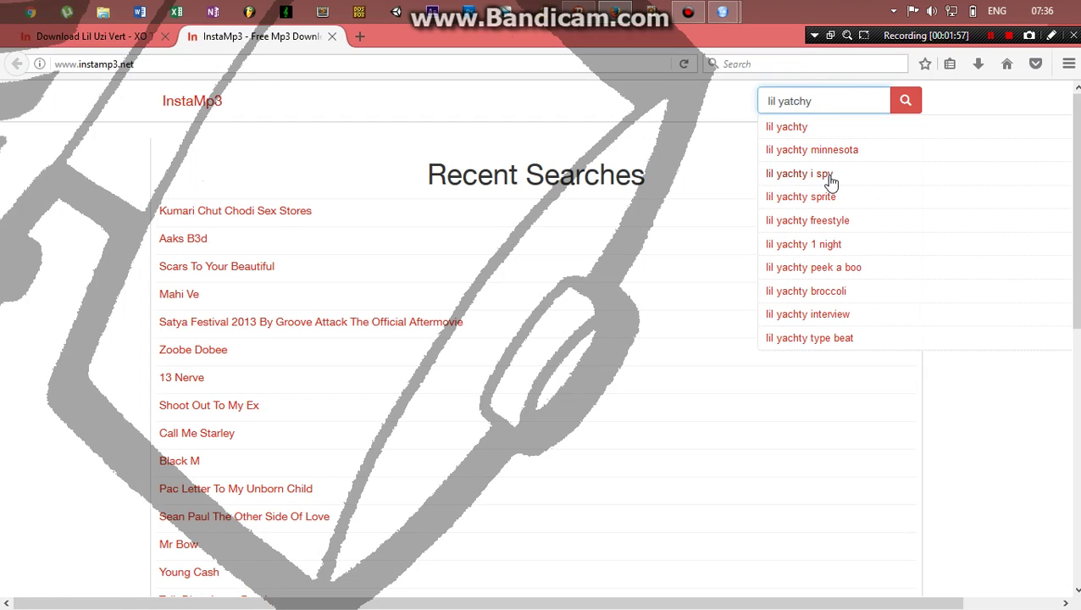
{"action": "left_click", "coordinate": [829, 176]}
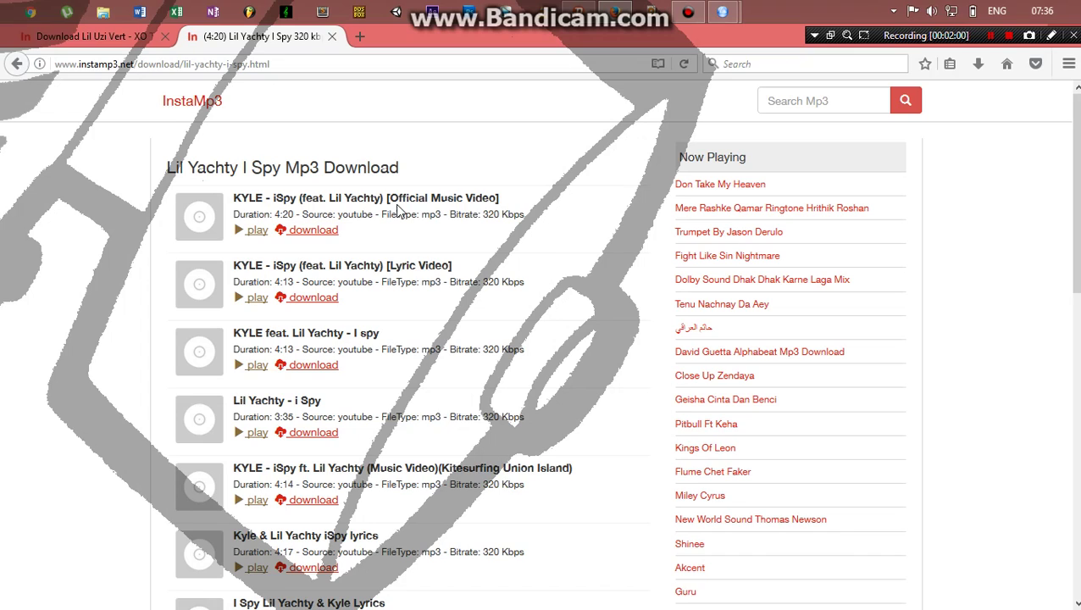
{"action": "left_click", "coordinate": [311, 231]}
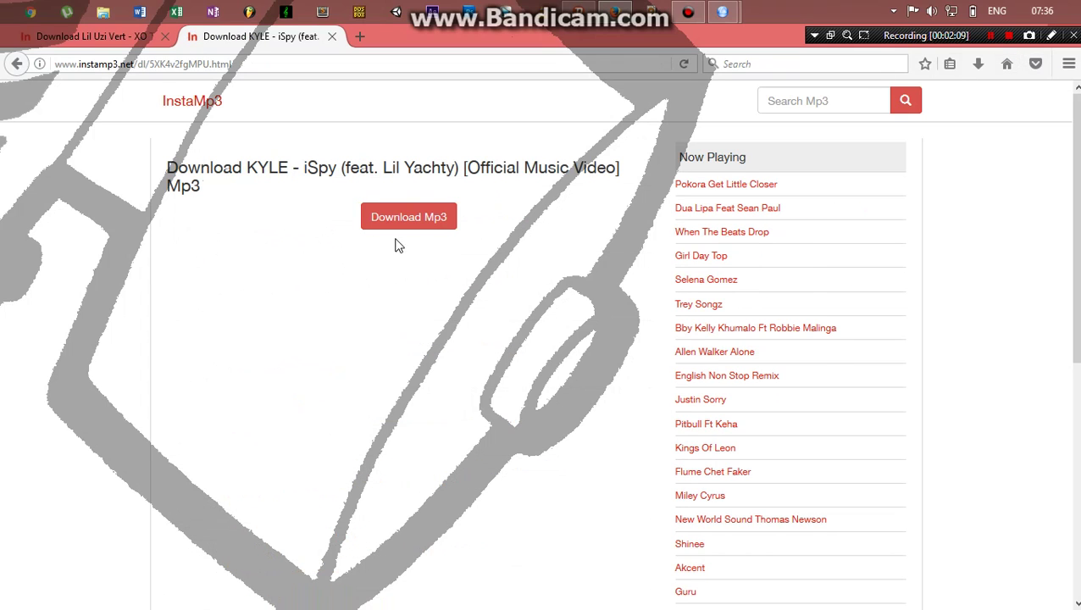
- Copy the KYLE - iSpy MP3 download link address
{"action": "right_click", "coordinate": [419, 222]}
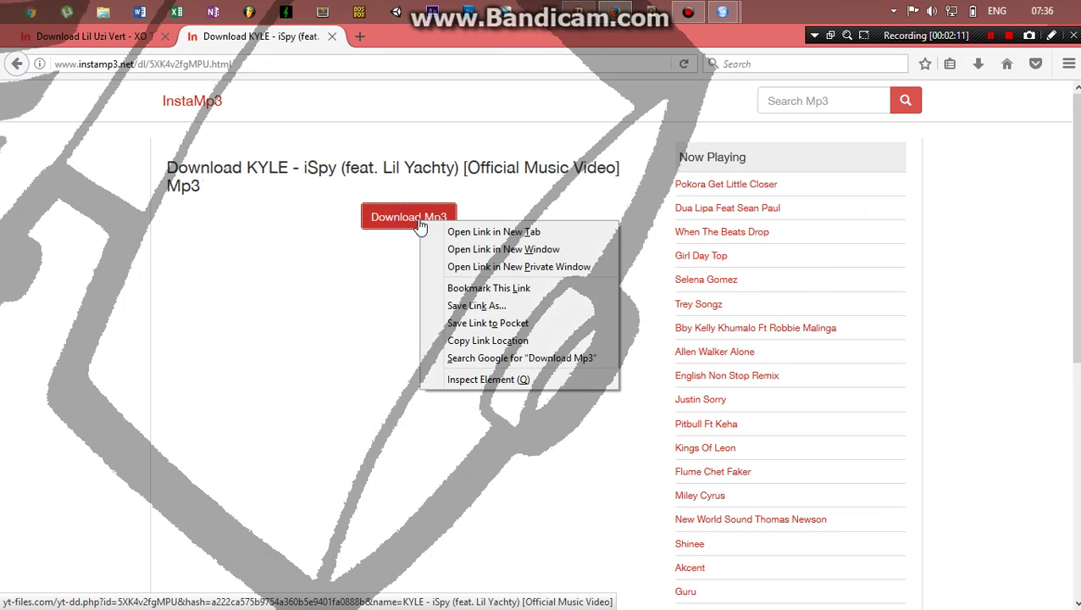
{"action": "left_click", "coordinate": [476, 341]}
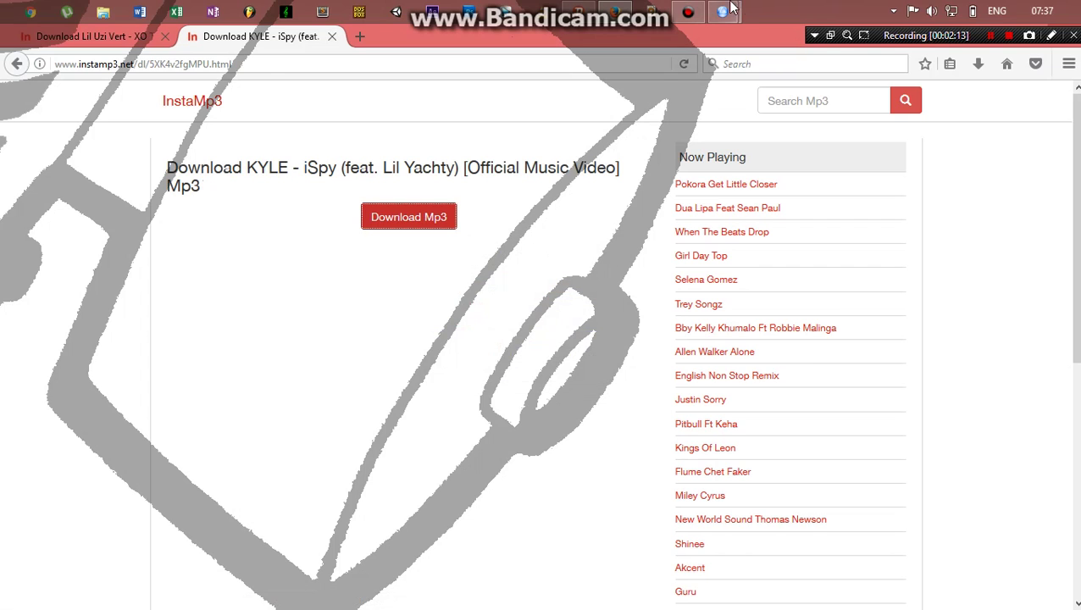
{"action": "mouse_move", "coordinate": [726, 11]}
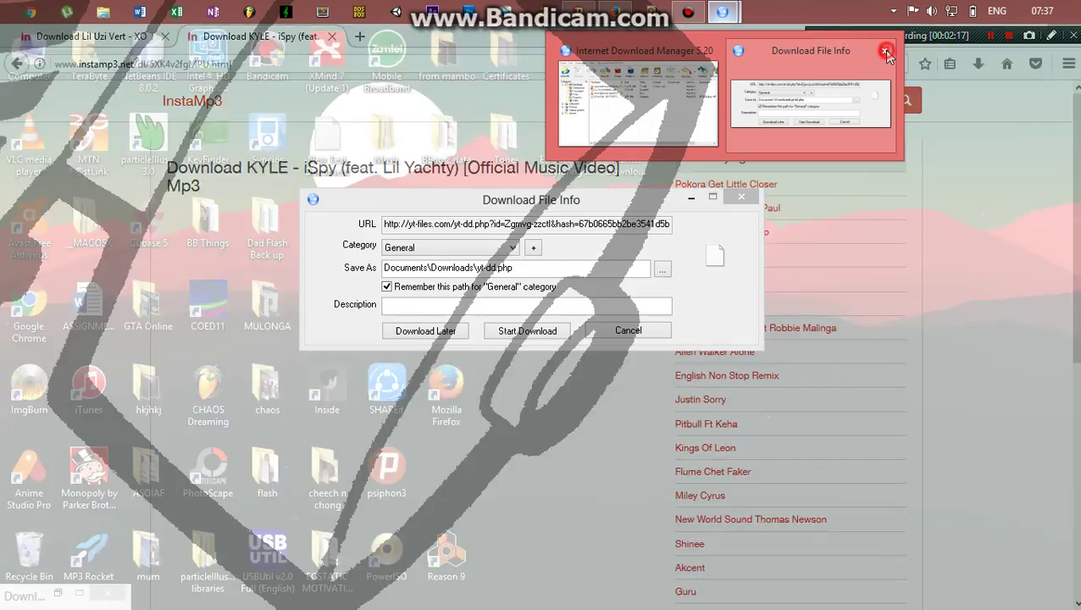
- Add the KYLE - iSpy link in IDM, start the download, and dismiss the proxy connection error
{"action": "left_click", "coordinate": [885, 51]}
{"action": "left_click", "coordinate": [755, 108]}
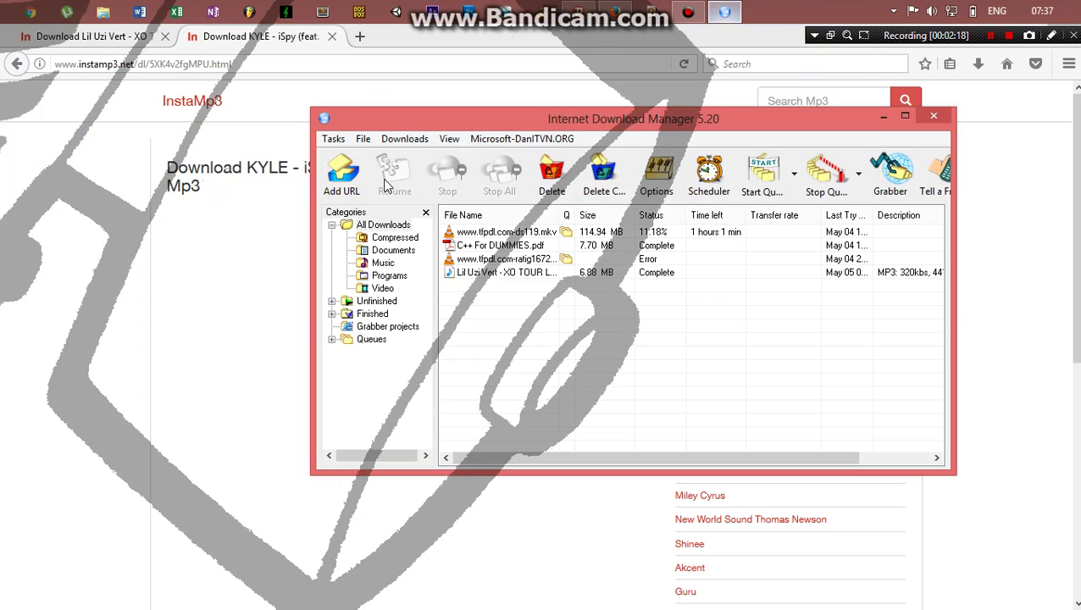
{"action": "left_click", "coordinate": [341, 174]}
{"action": "left_click", "coordinate": [818, 281]}
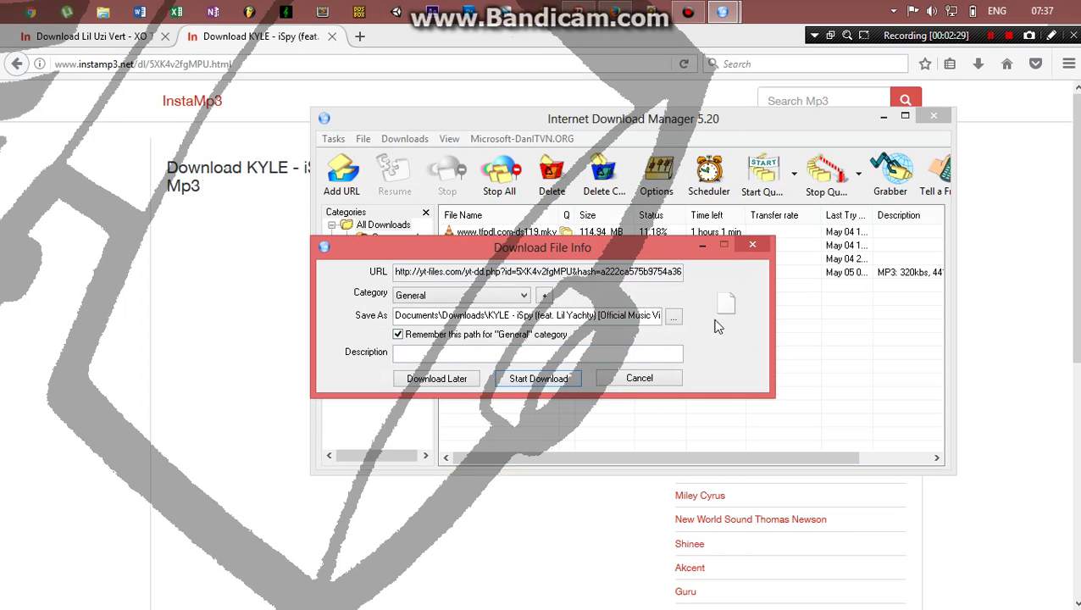
{"action": "left_click", "coordinate": [555, 378]}
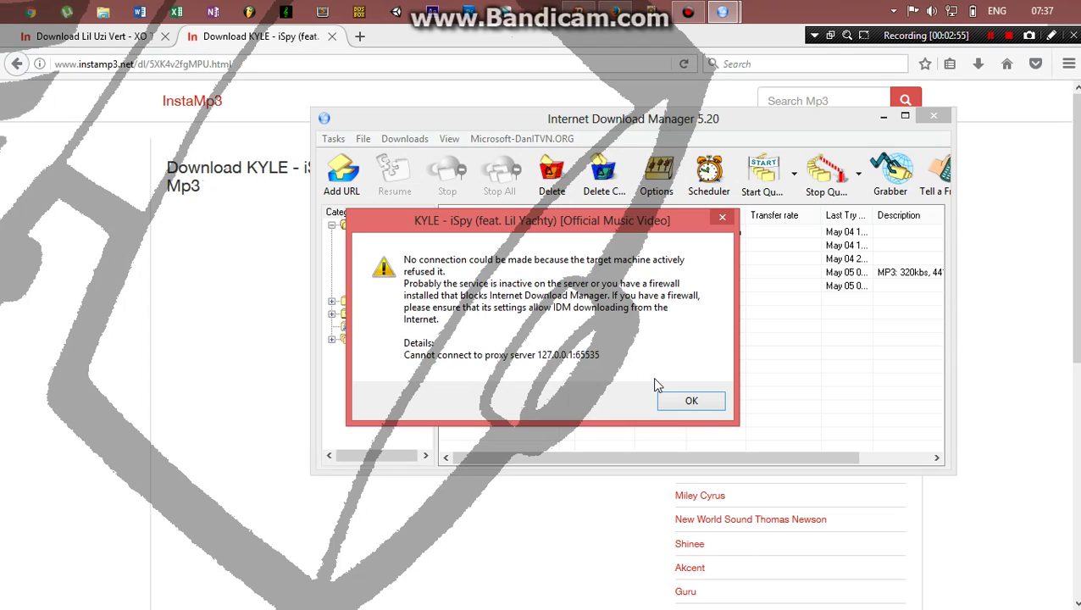
{"action": "left_click", "coordinate": [693, 404]}
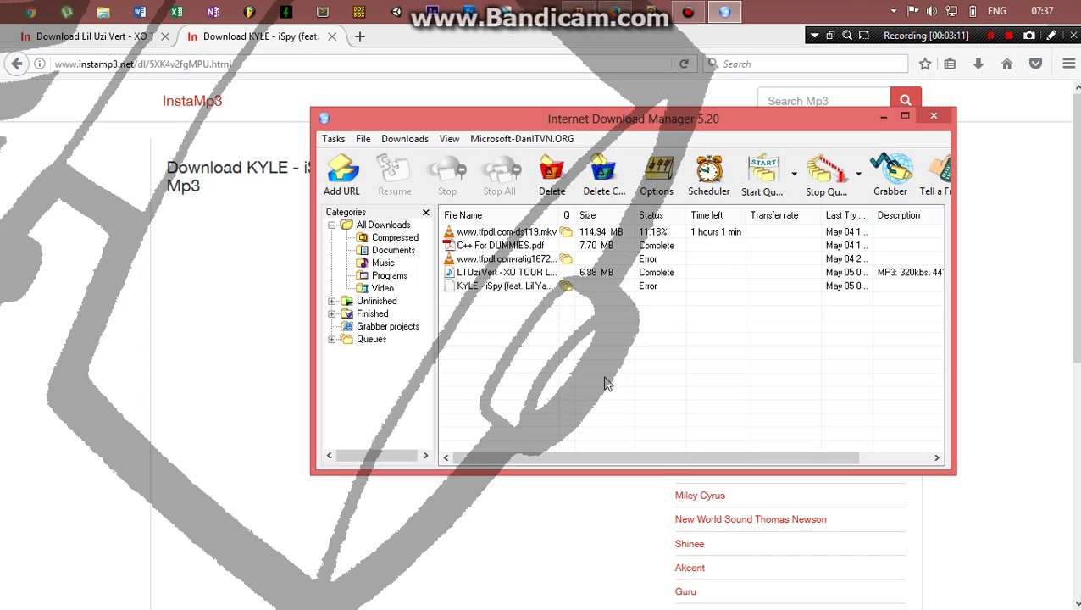
- Search the Start screen settings for 'proxy' and open Configure proxy server
{"action": "key", "text": "super"}
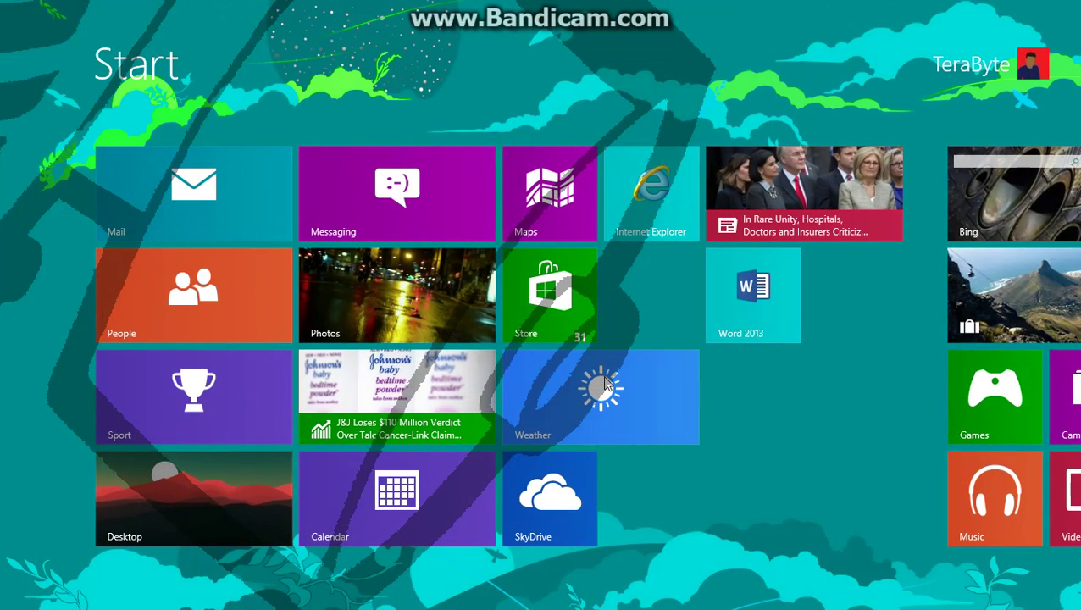
{"action": "type", "text": "proxy"}
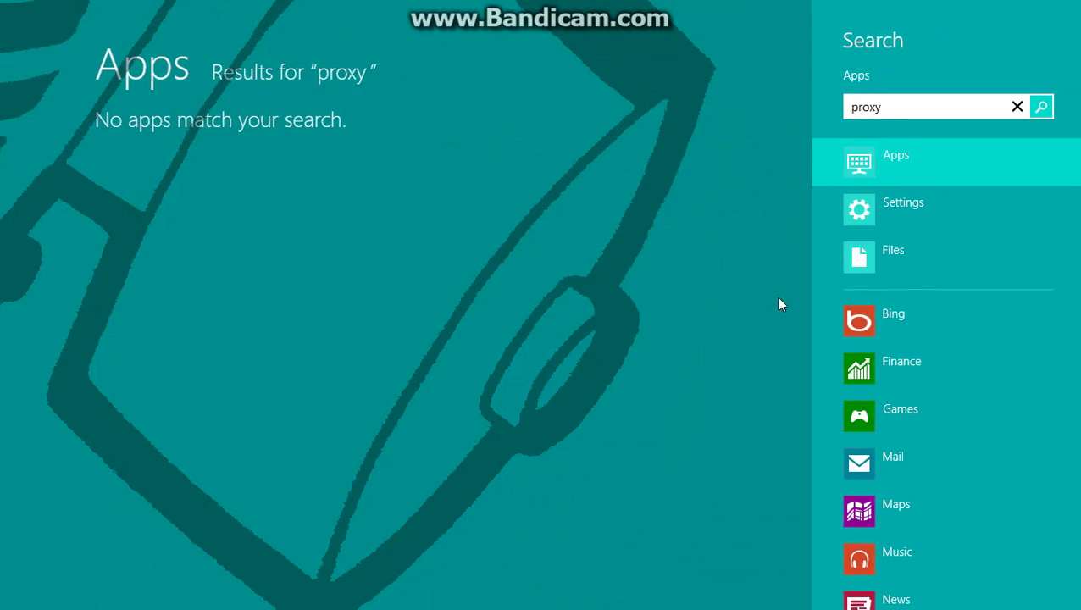
{"action": "left_click", "coordinate": [907, 208]}
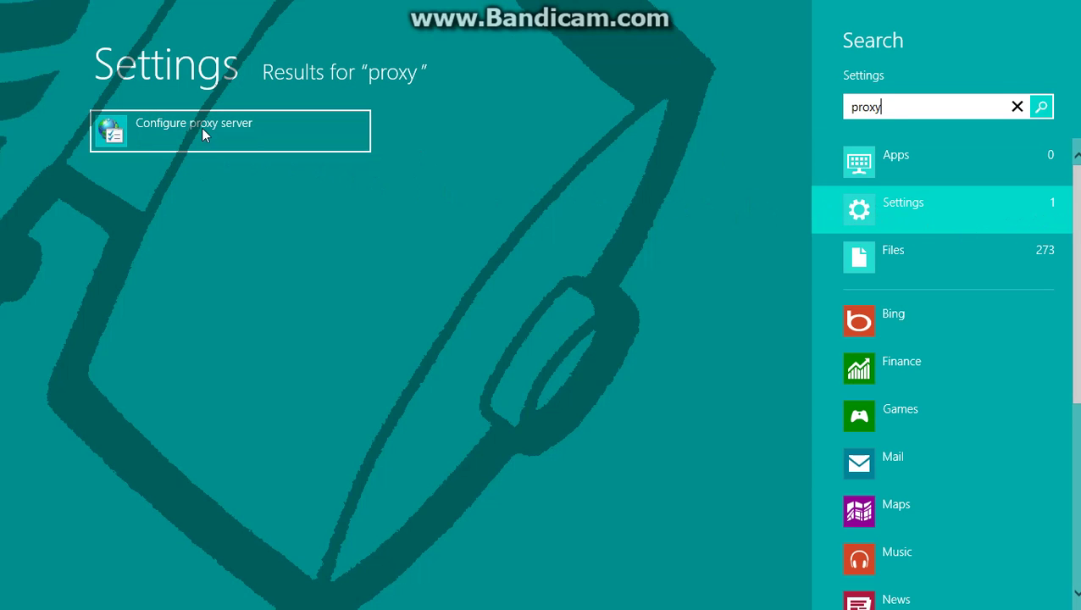
{"action": "left_click", "coordinate": [159, 131]}
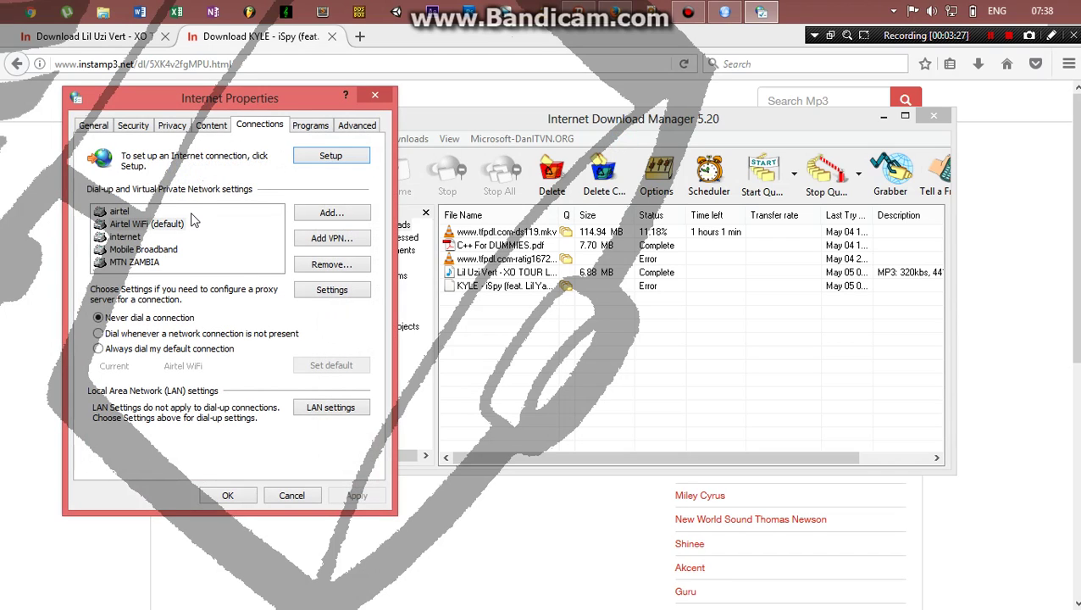
- Enable a proxy server for the Mobile Broadband connection and open its Advanced proxy settings
{"action": "left_click", "coordinate": [119, 250]}
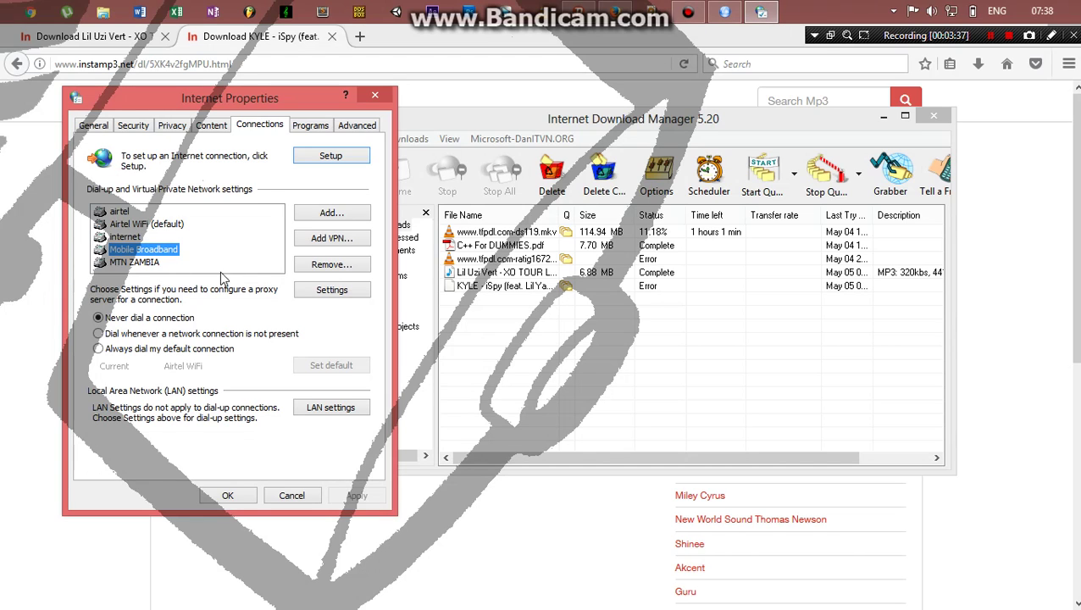
{"action": "left_click", "coordinate": [333, 292]}
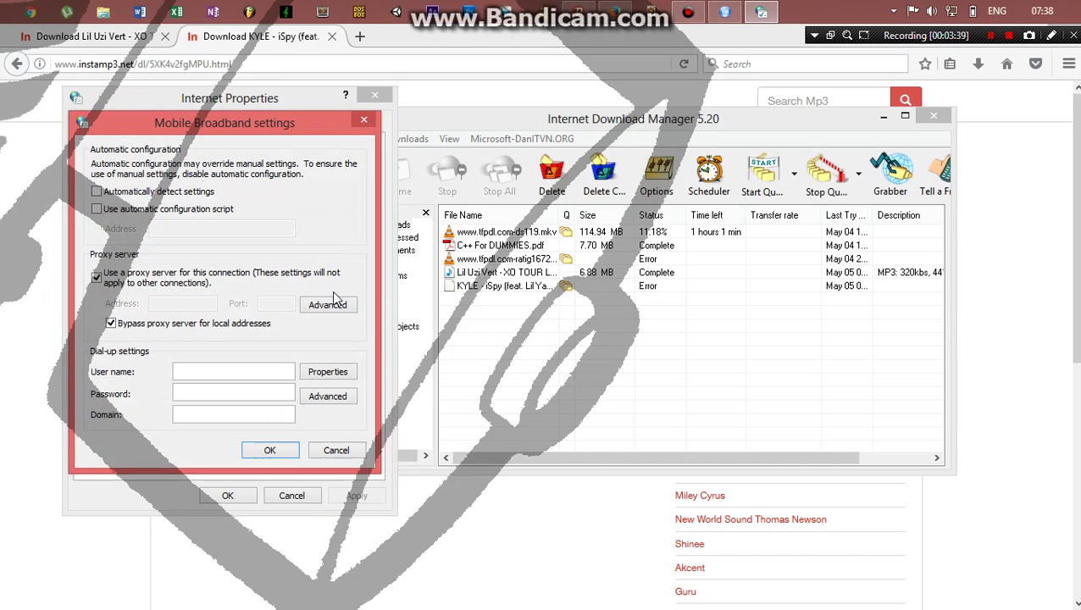
{"action": "left_click", "coordinate": [96, 275]}
{"action": "left_click", "coordinate": [337, 305]}
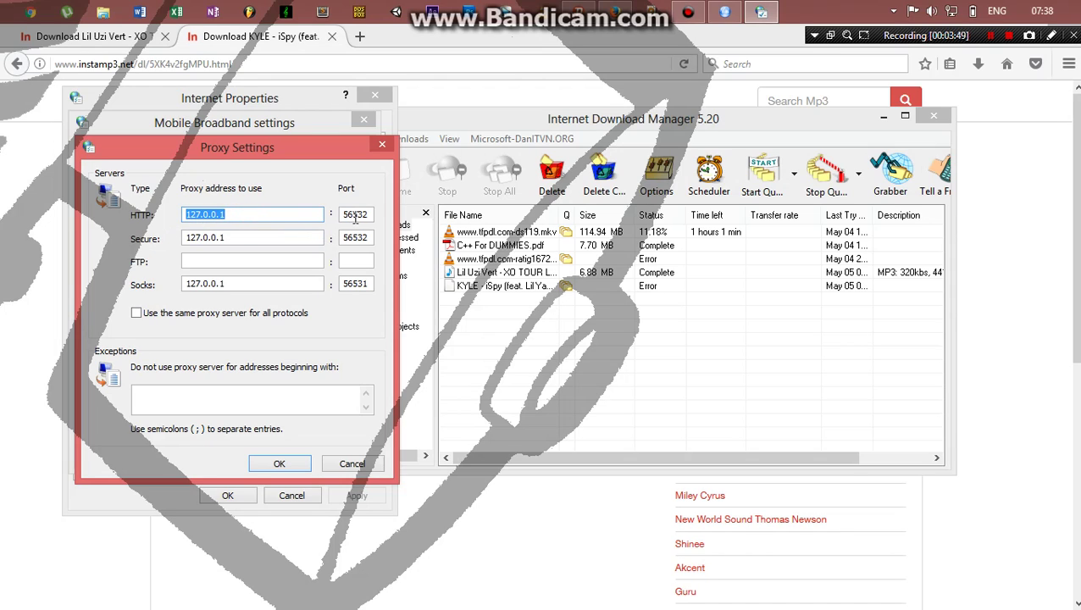
- Copy the HTTP proxy port 56532
{"action": "left_click_drag", "start_coordinate": [365, 215], "coordinate": [355, 215]}
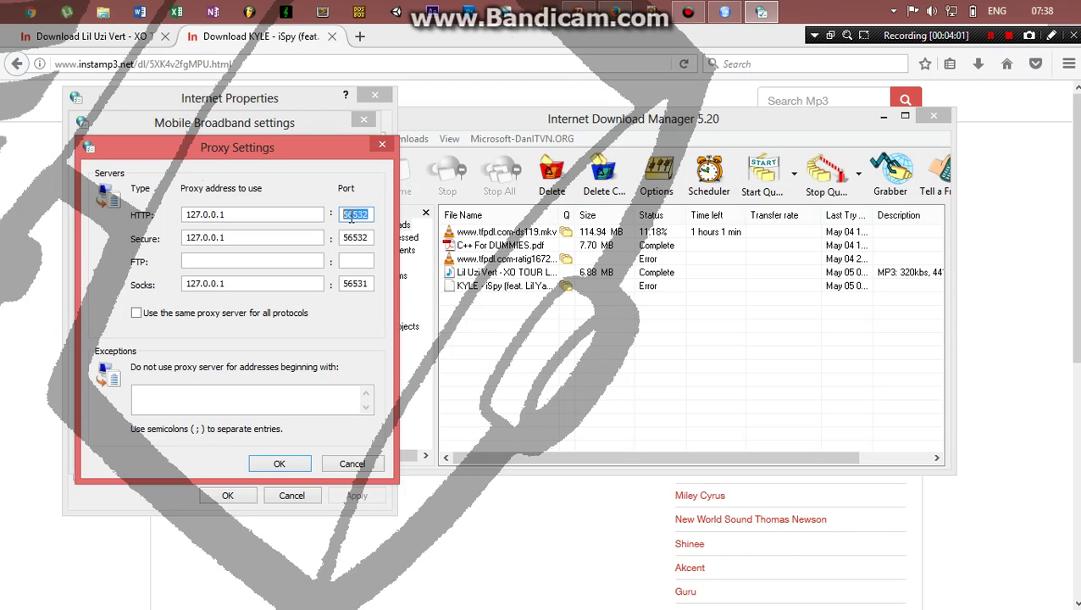
{"action": "right_click", "coordinate": [349, 216]}
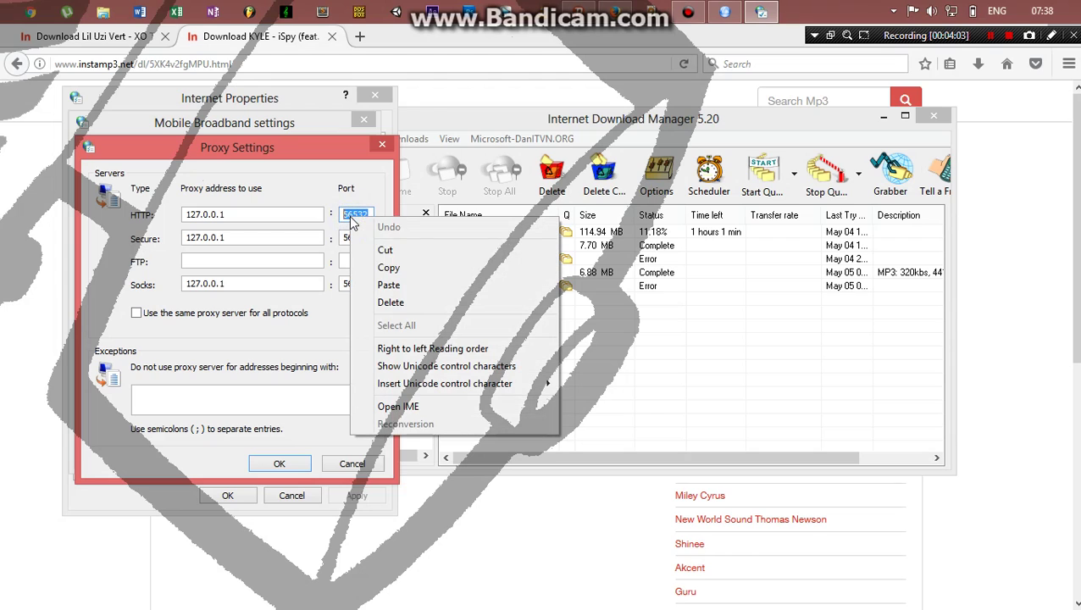
{"action": "left_click", "coordinate": [401, 268]}
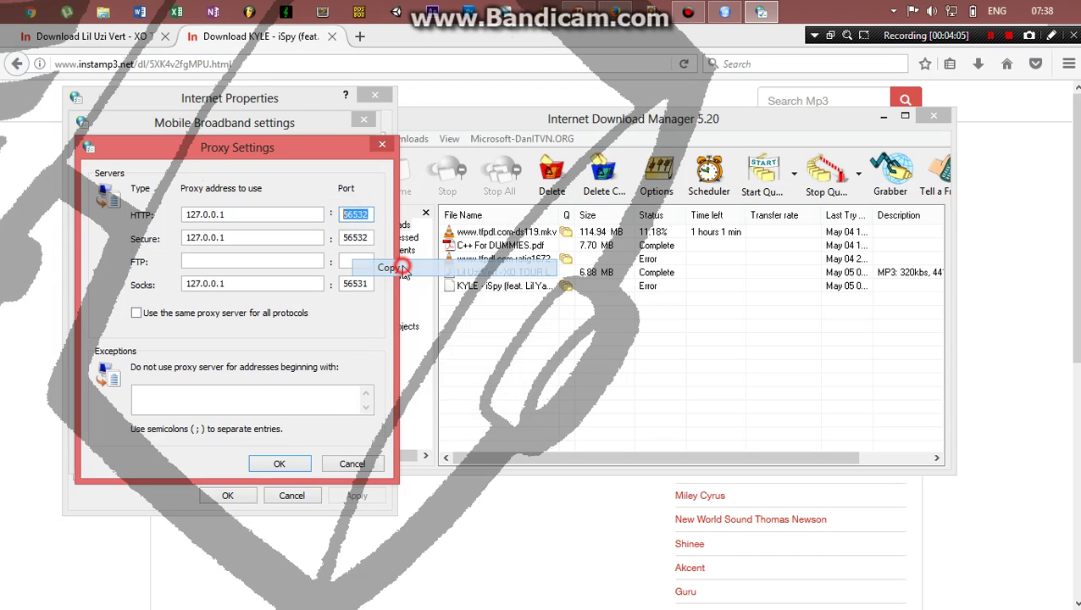
- In IDM's Proxy options, replace both HTTP and HTTPS ports 65535 with 56532 and save
{"action": "left_click", "coordinate": [495, 127]}
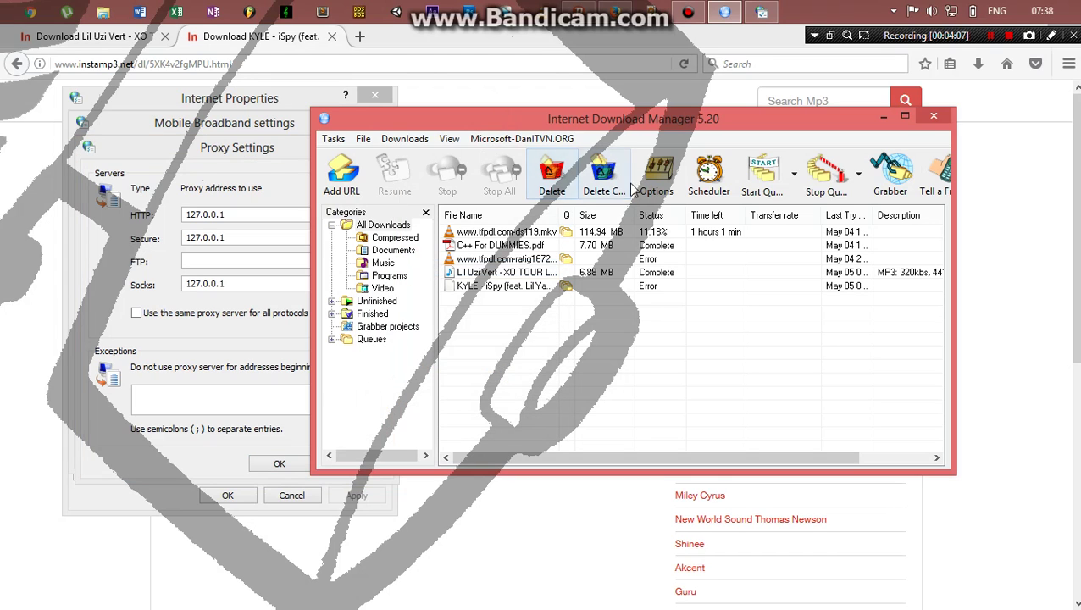
{"action": "left_click", "coordinate": [657, 174]}
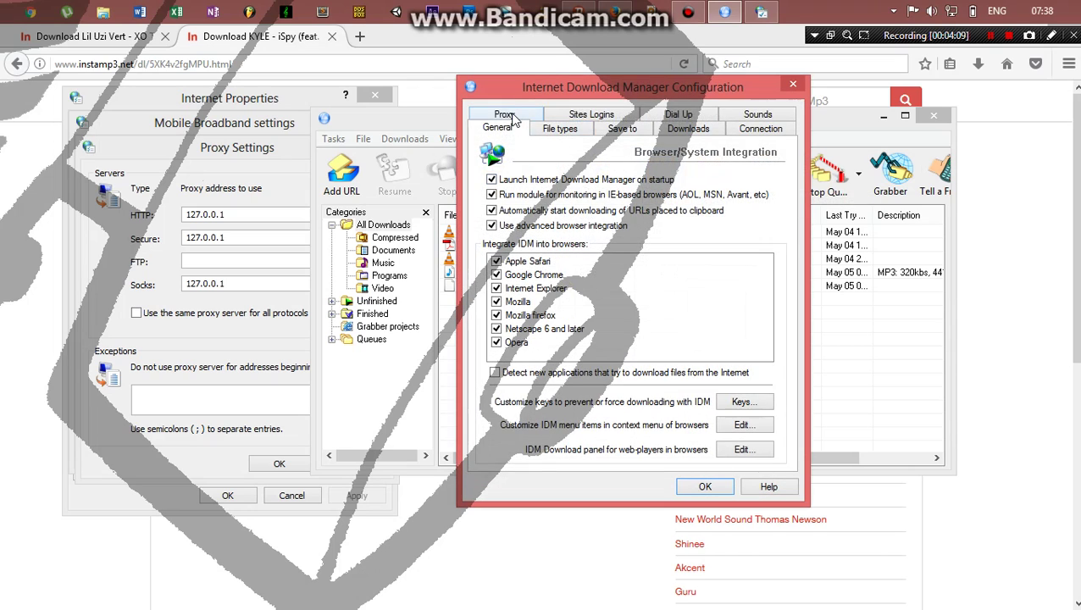
{"action": "left_click", "coordinate": [504, 114]}
{"action": "left_click", "coordinate": [628, 205]}
{"action": "double_click", "coordinate": [614, 204]}
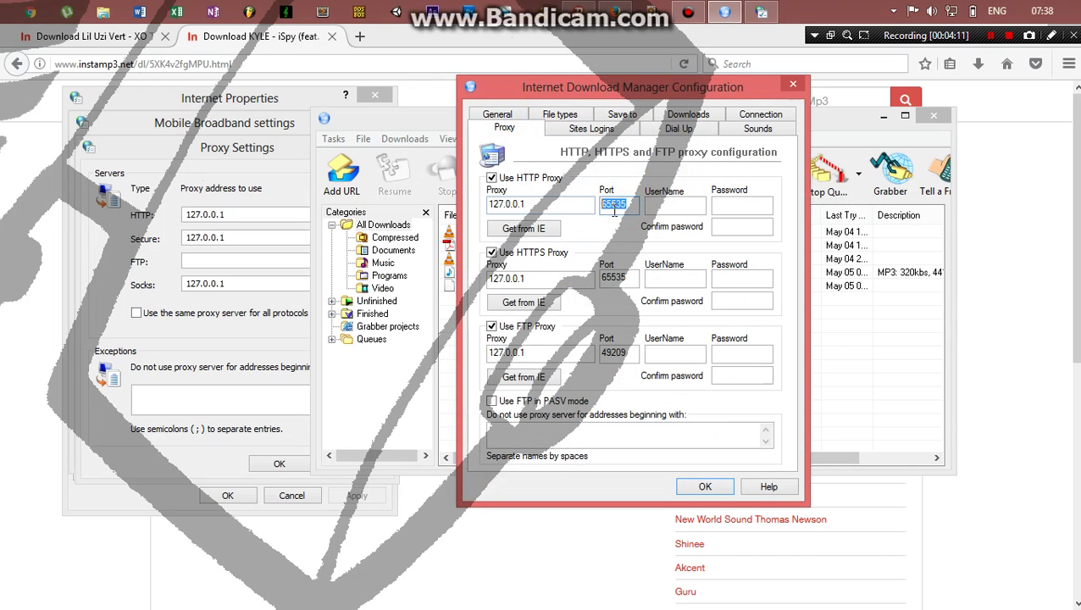
{"action": "right_click", "coordinate": [617, 211]}
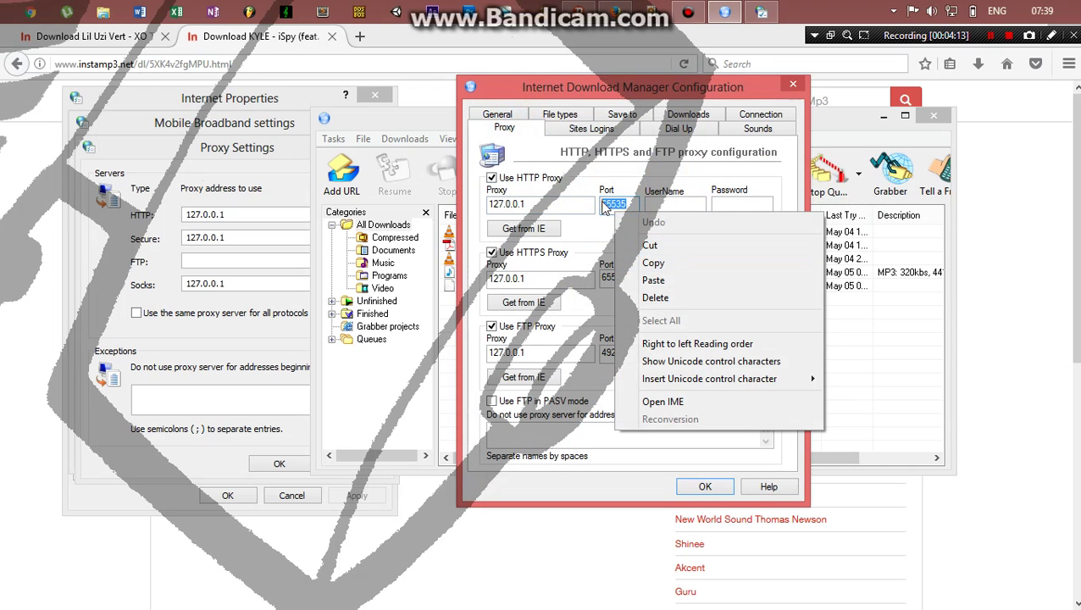
{"action": "left_click", "coordinate": [653, 280]}
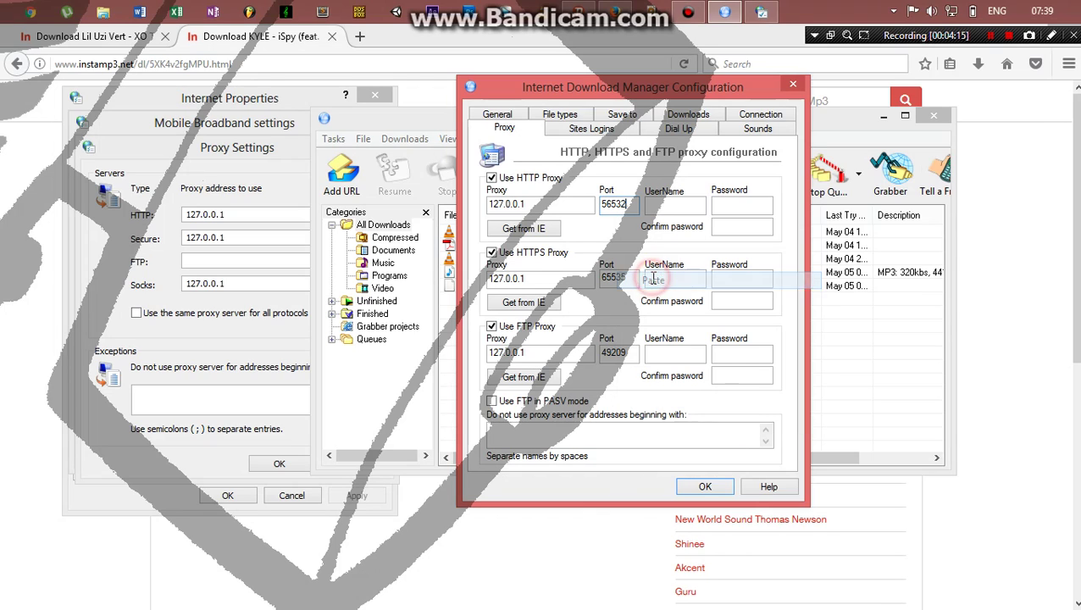
{"action": "left_click_drag", "start_coordinate": [635, 277], "coordinate": [589, 273]}
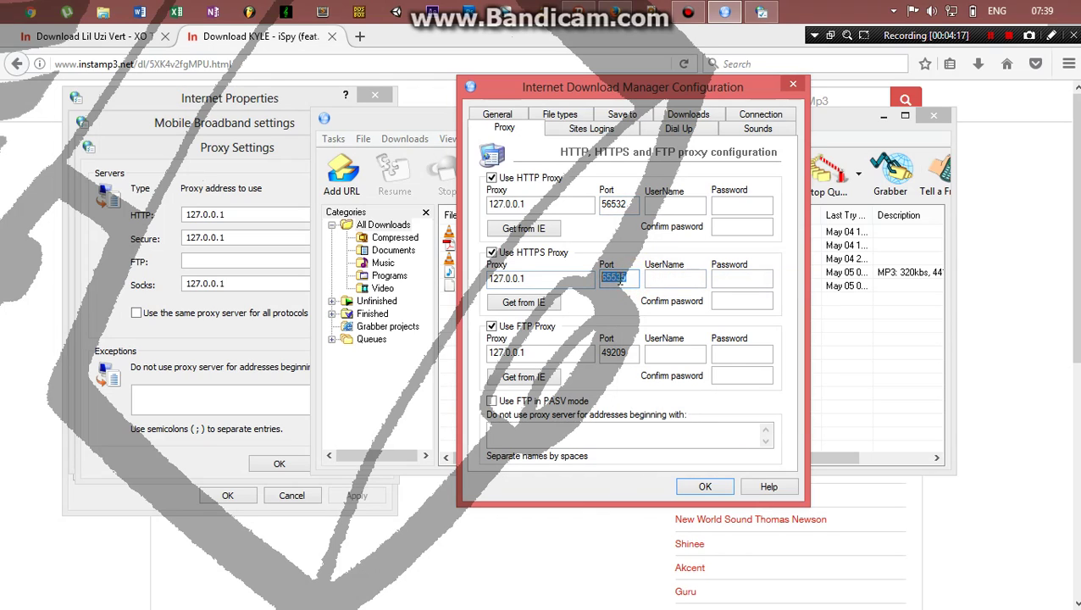
{"action": "right_click", "coordinate": [619, 282]}
{"action": "left_click", "coordinate": [649, 348]}
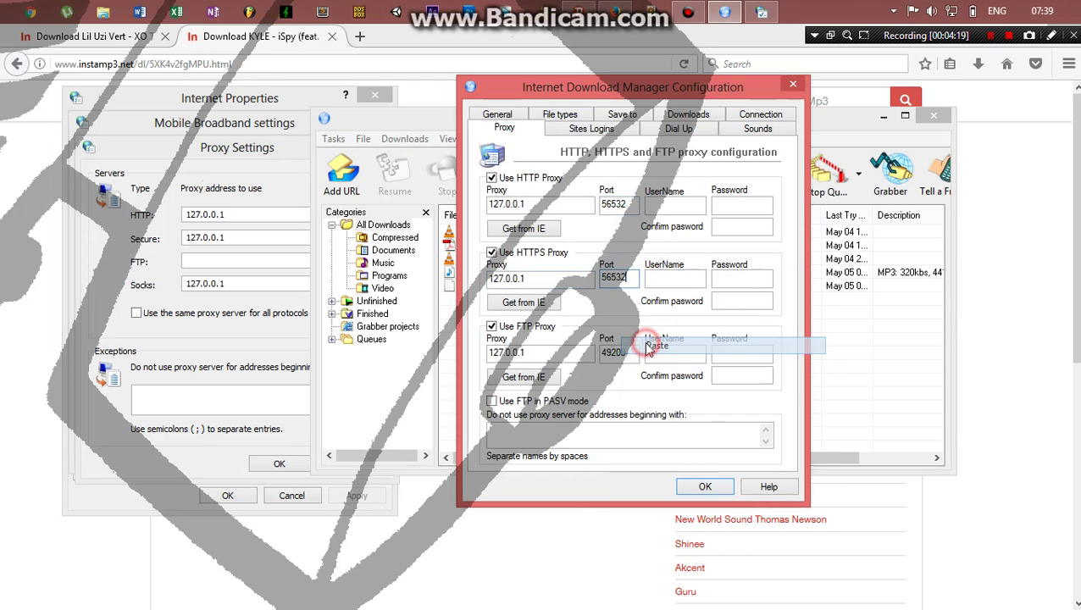
{"action": "left_click", "coordinate": [693, 488]}
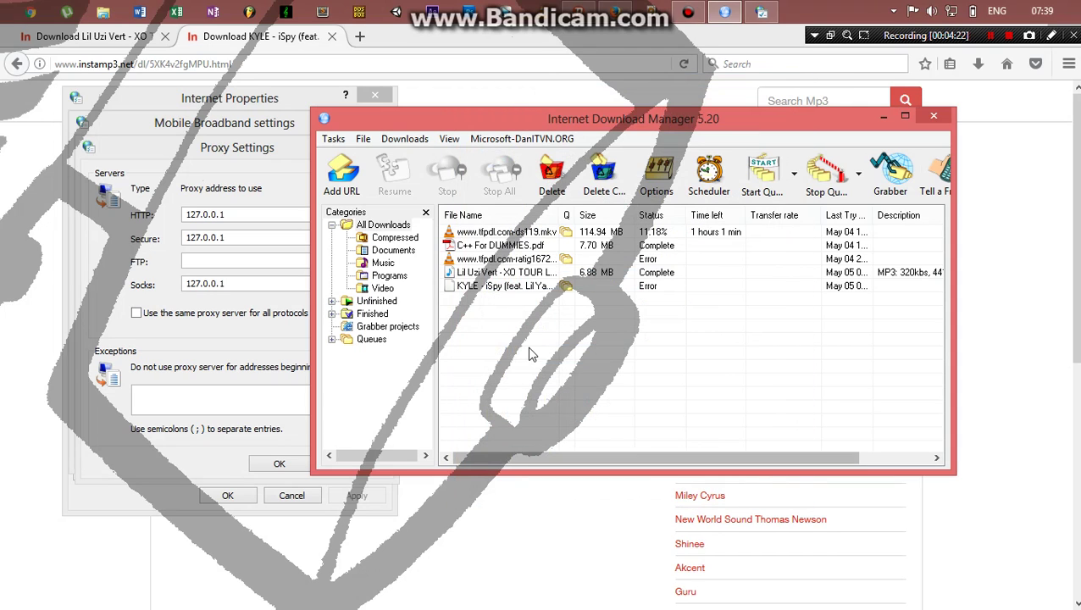
- Resume the failed KYLE - iSpy download from its context menu
{"action": "right_click", "coordinate": [510, 286]}
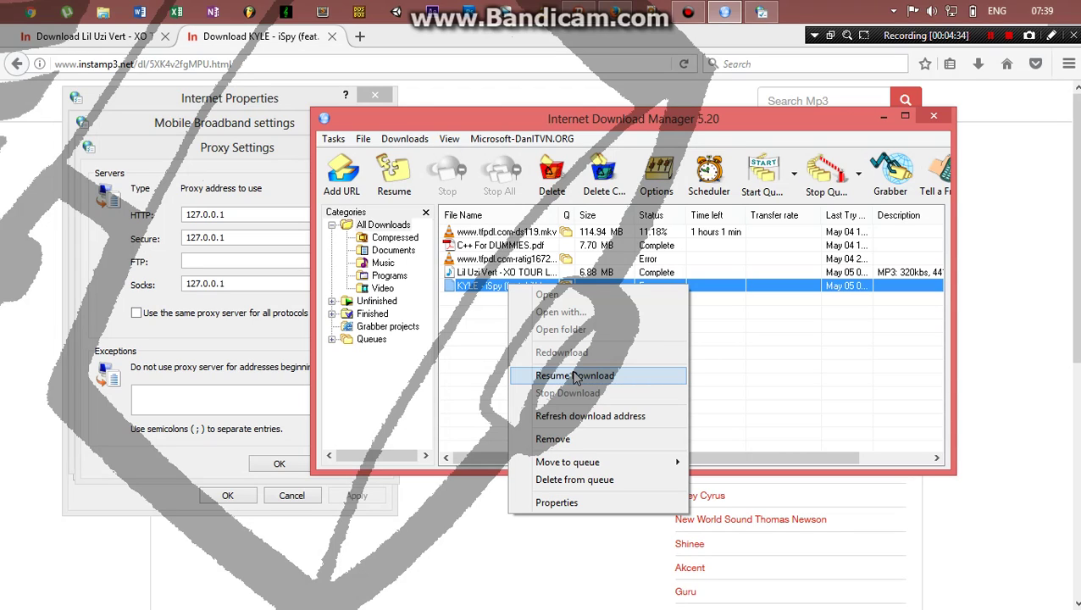
{"action": "left_click", "coordinate": [575, 377]}
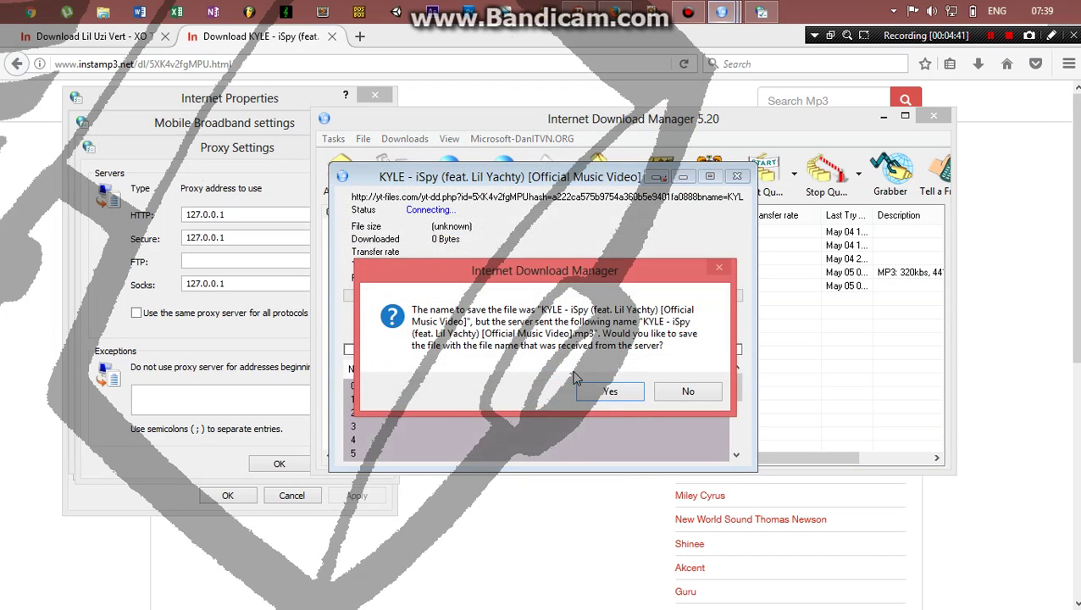
- Keep the server's .mp3 file name so the KYLE - iSpy download proceeds, and clear other windows away
{"action": "left_click", "coordinate": [594, 391]}
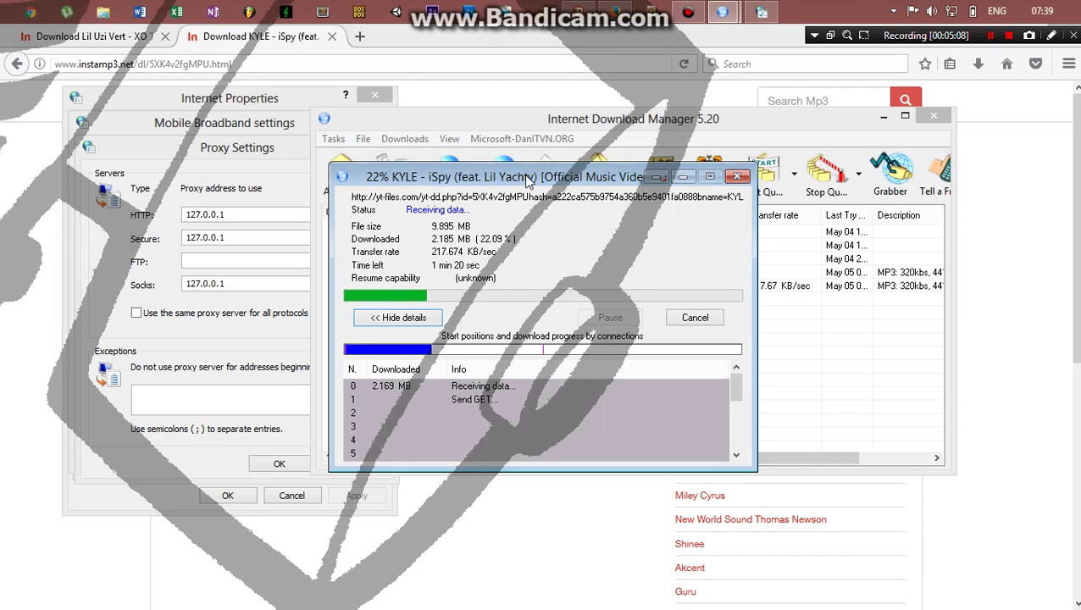
{"action": "left_click_drag", "start_coordinate": [599, 177], "coordinate": [399, 161]}
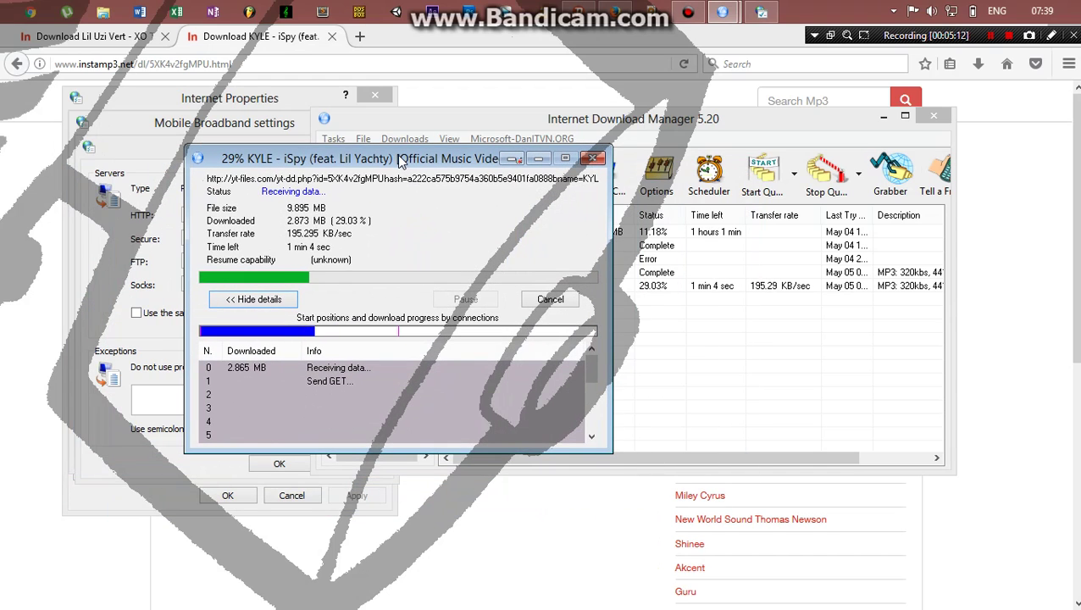
{"action": "left_click", "coordinate": [462, 117]}
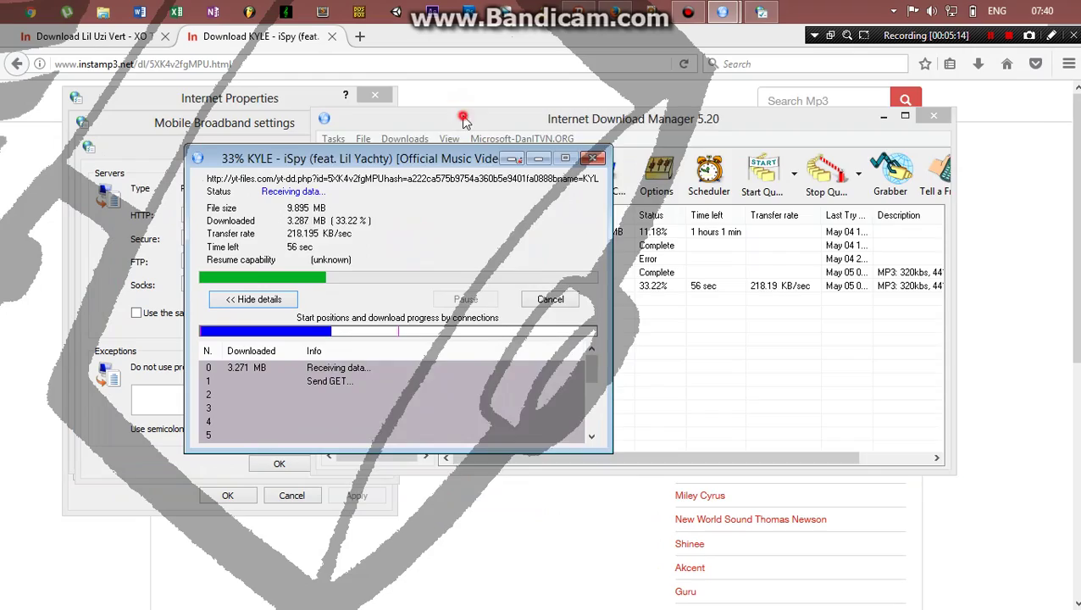
{"action": "left_click_drag", "start_coordinate": [463, 117], "coordinate": [431, 100]}
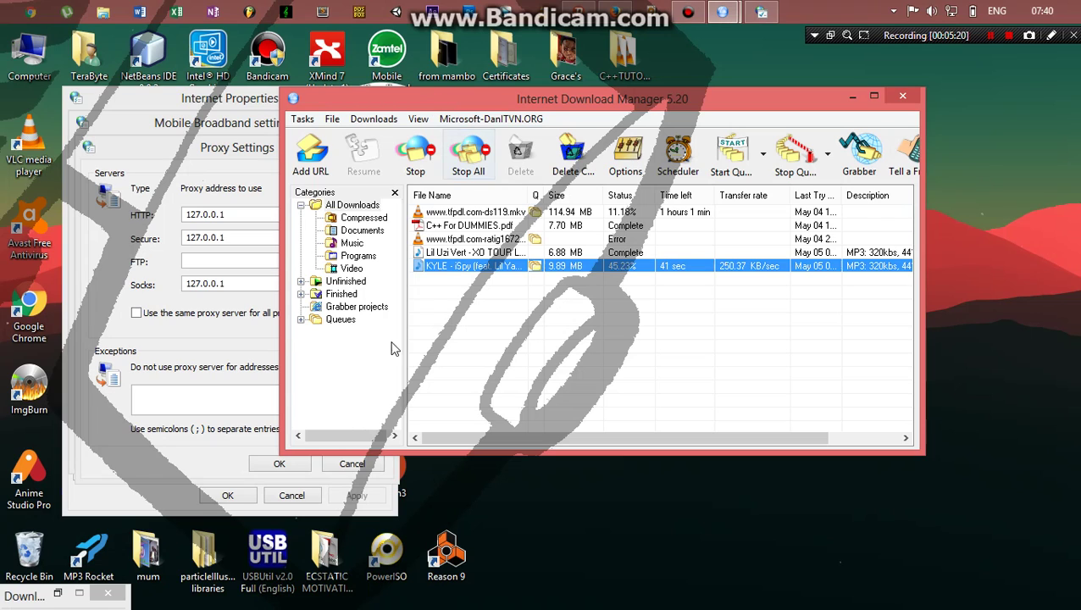
- Bring the IDM download list forward, then open and close its Configuration dialog without changes
{"action": "left_click", "coordinate": [204, 123]}
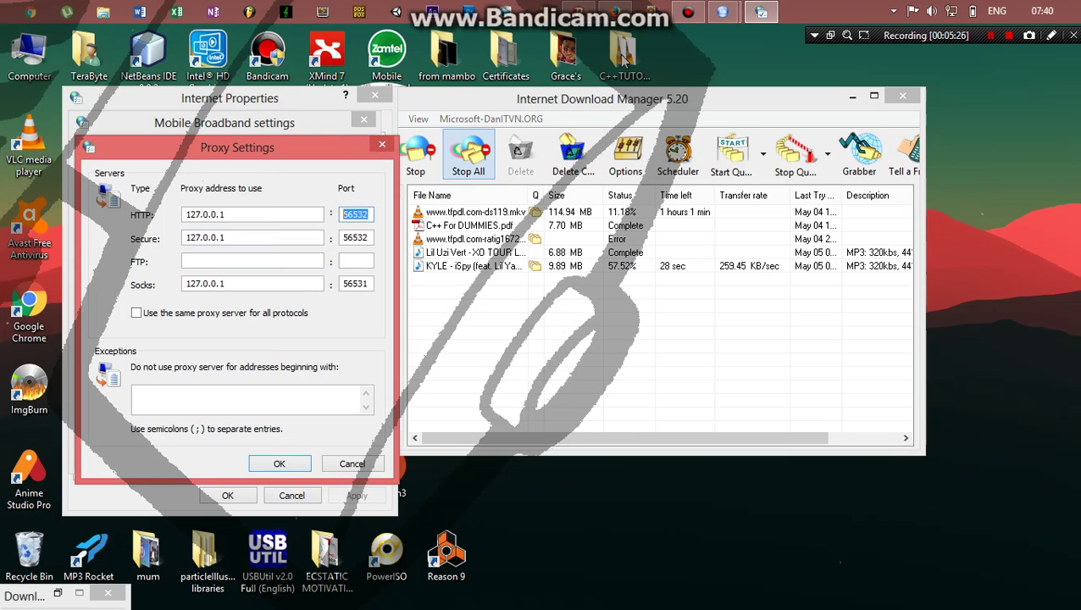
{"action": "mouse_move", "coordinate": [718, 17]}
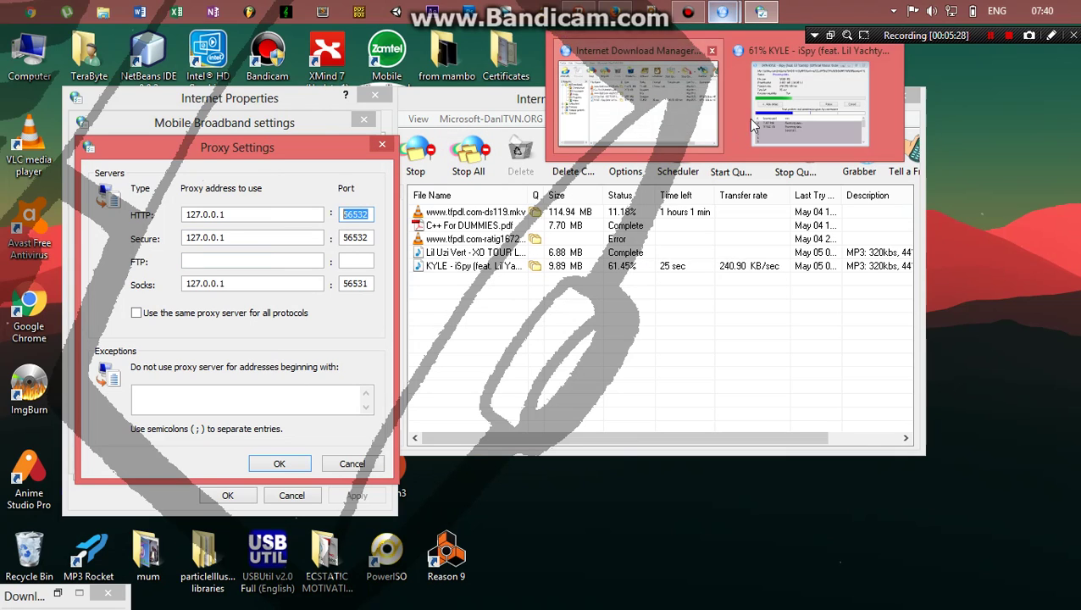
{"action": "left_click", "coordinate": [653, 100]}
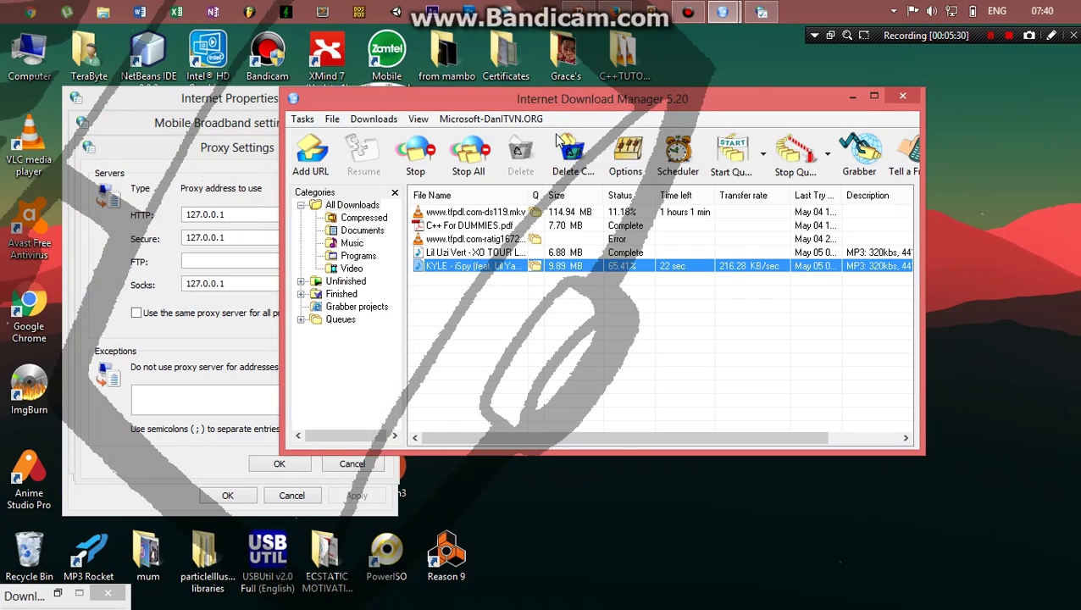
{"action": "left_click", "coordinate": [625, 153]}
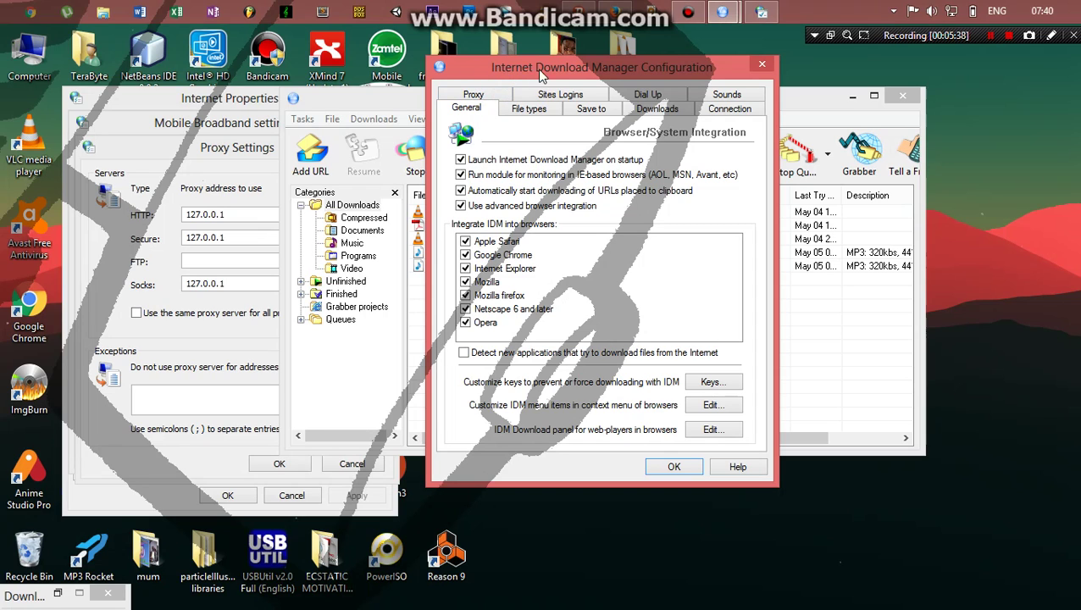
{"action": "left_click_drag", "start_coordinate": [563, 76], "coordinate": [591, 114]}
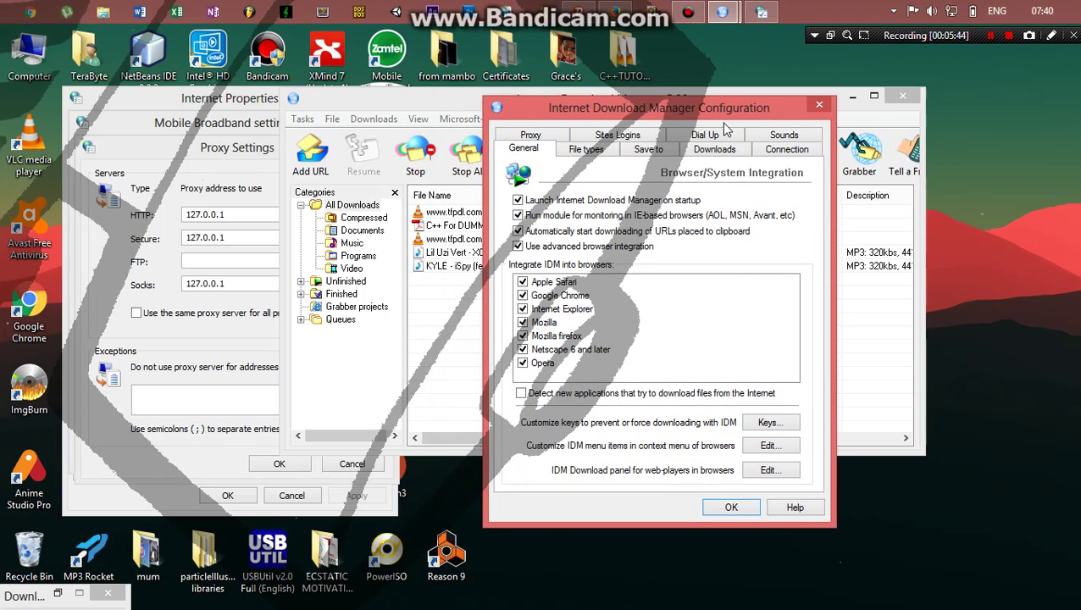
{"action": "left_click", "coordinate": [818, 105]}
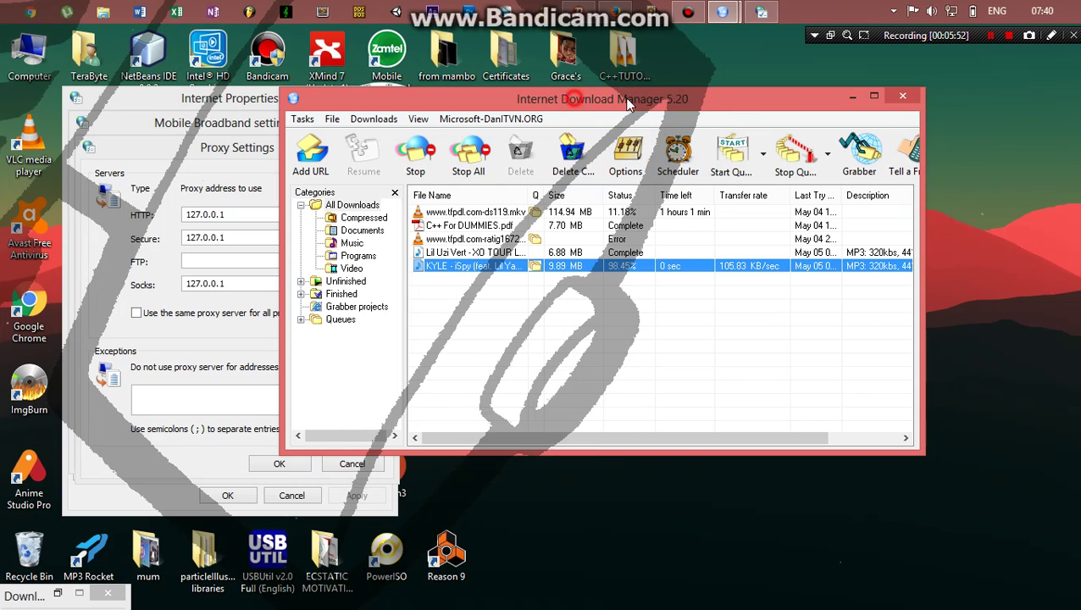
- Open the finished KYLE - iSpy MP3 from the Download complete dialog
{"action": "left_click_drag", "start_coordinate": [624, 98], "coordinate": [704, 96]}
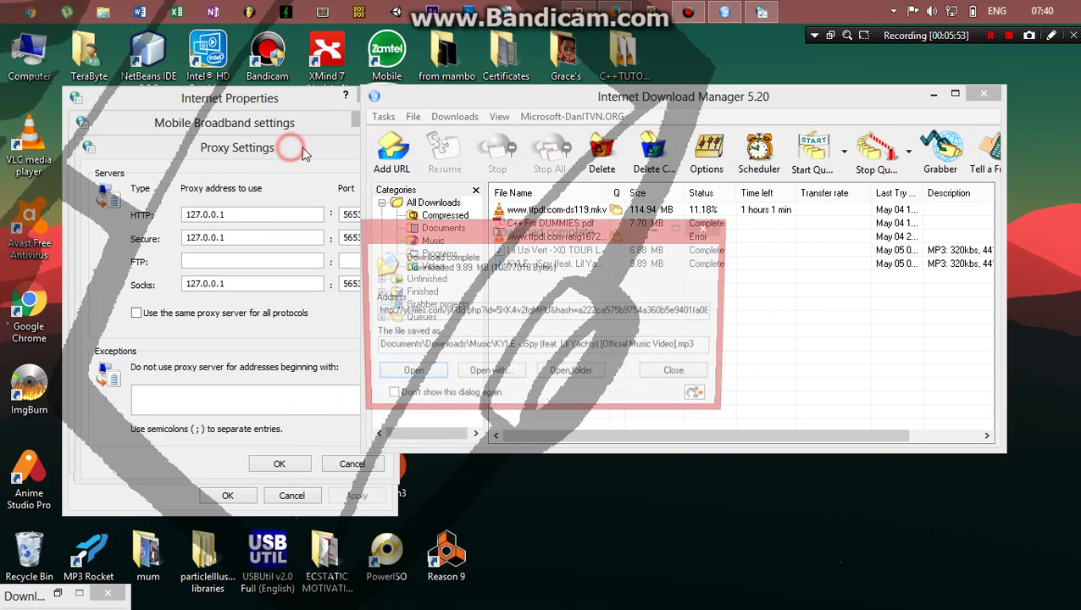
{"action": "left_click", "coordinate": [291, 151]}
{"action": "left_click", "coordinate": [424, 375]}
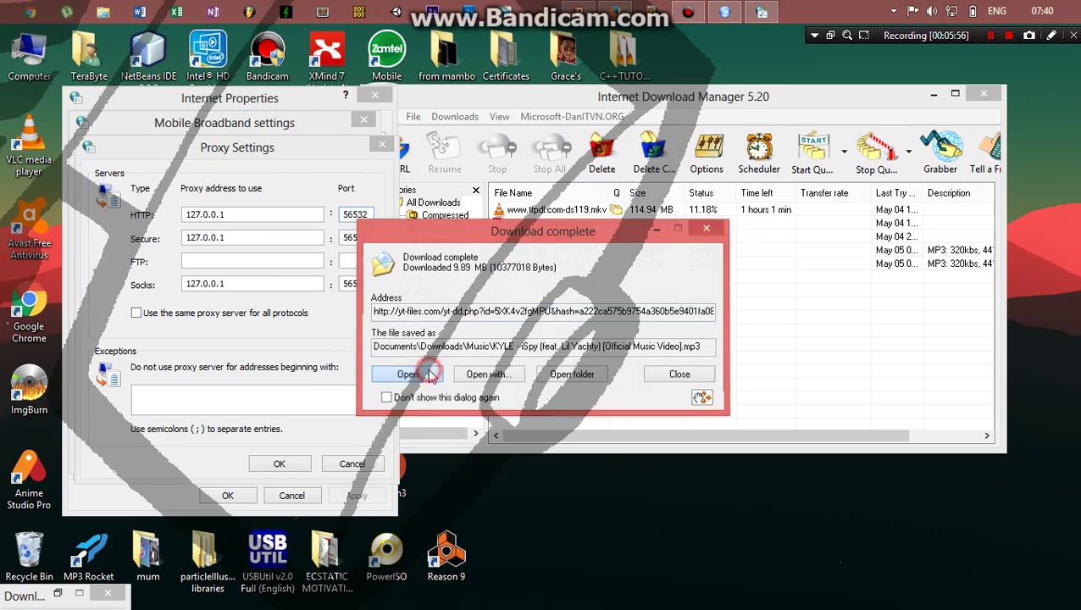
- Close Proxy Settings, Mobile Broadband, Internet Properties and the media player, bringing Psiphon 3 forward
{"action": "left_click", "coordinate": [380, 148]}
{"action": "left_click", "coordinate": [364, 119]}
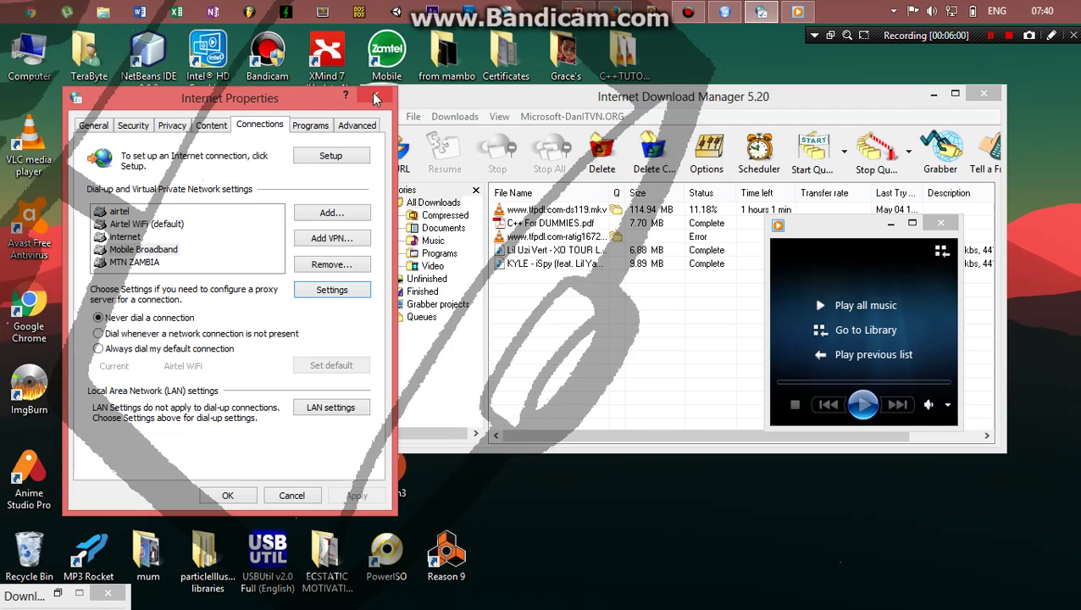
{"action": "left_click", "coordinate": [376, 99]}
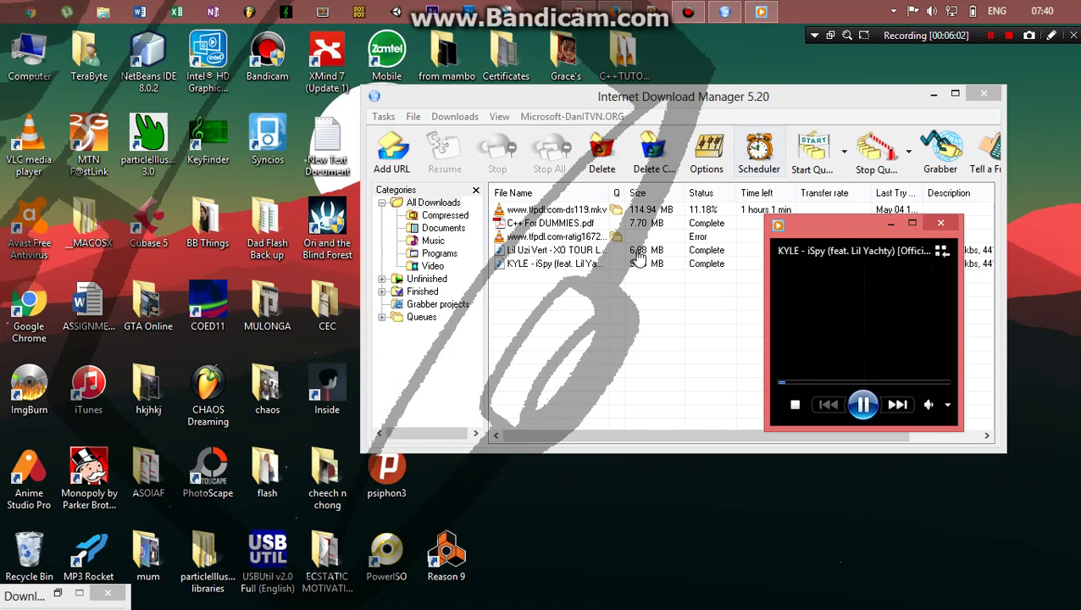
{"action": "left_click_drag", "start_coordinate": [917, 365], "coordinate": [351, 291]}
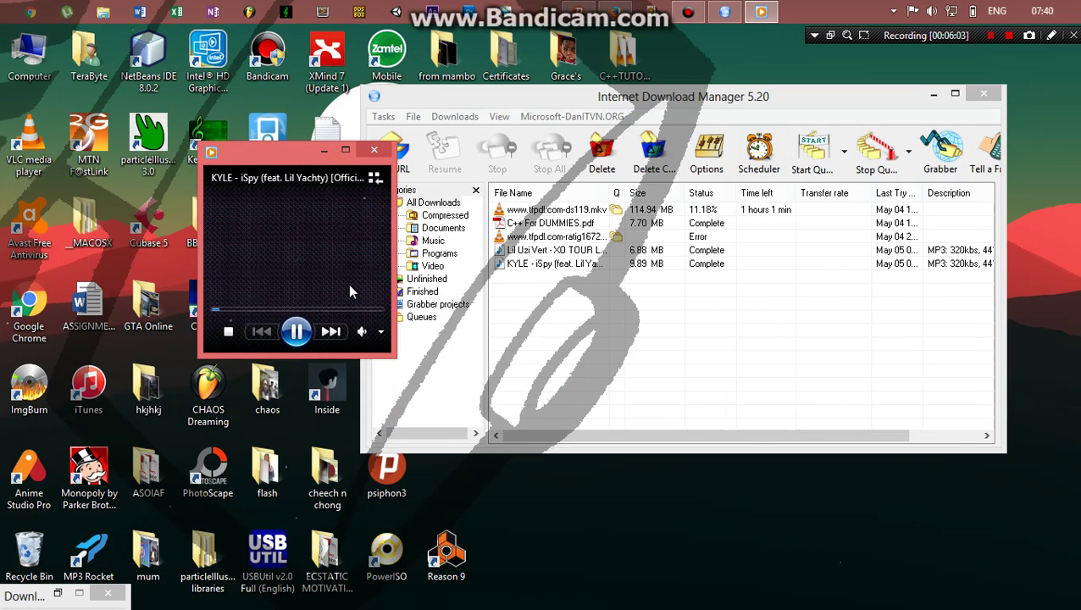
{"action": "left_click", "coordinate": [376, 152]}
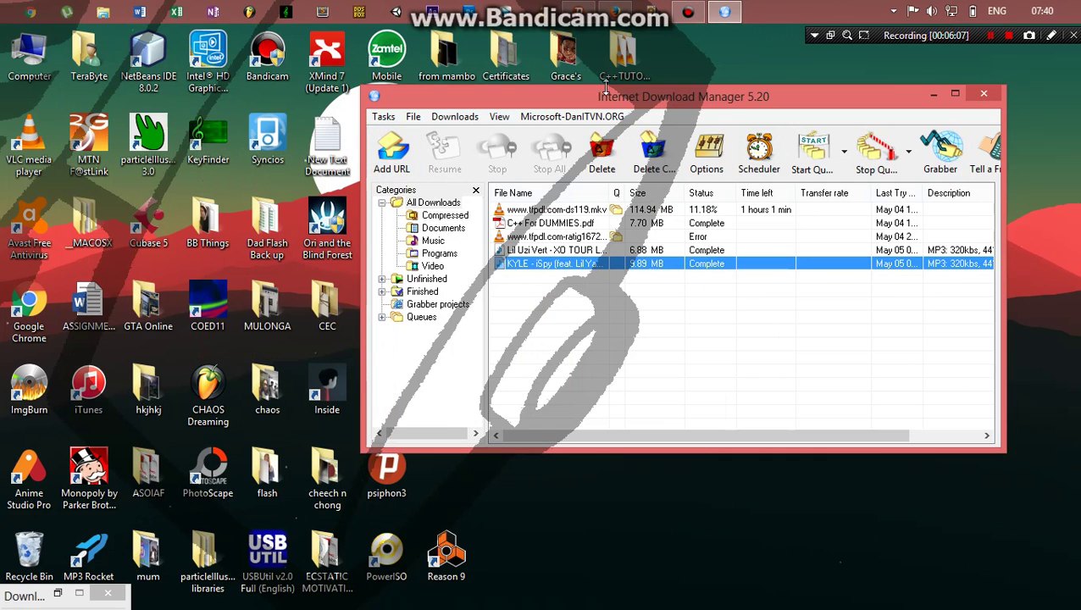
{"action": "left_click", "coordinate": [586, 10]}
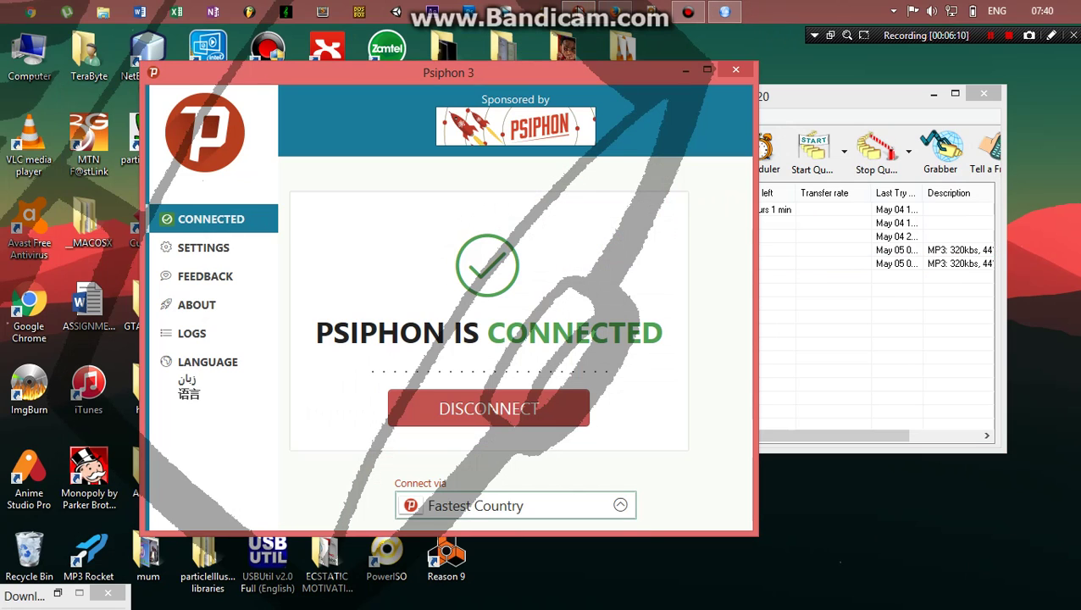
- Disconnect Psiphon 3 and reconnect it, then return to the IDM download list
{"action": "left_click", "coordinate": [446, 408]}
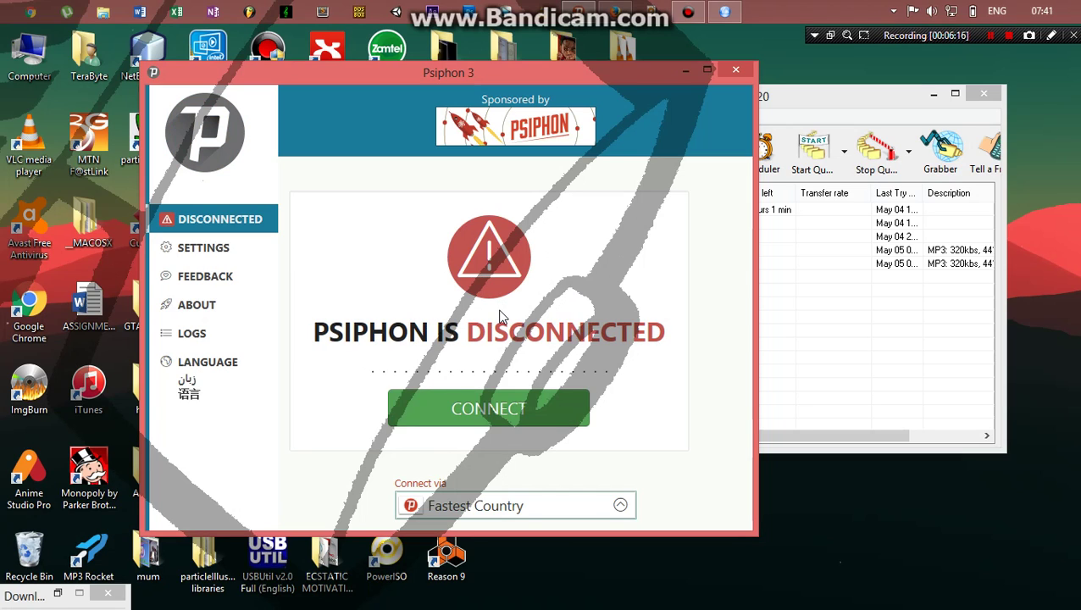
{"action": "left_click", "coordinate": [477, 408]}
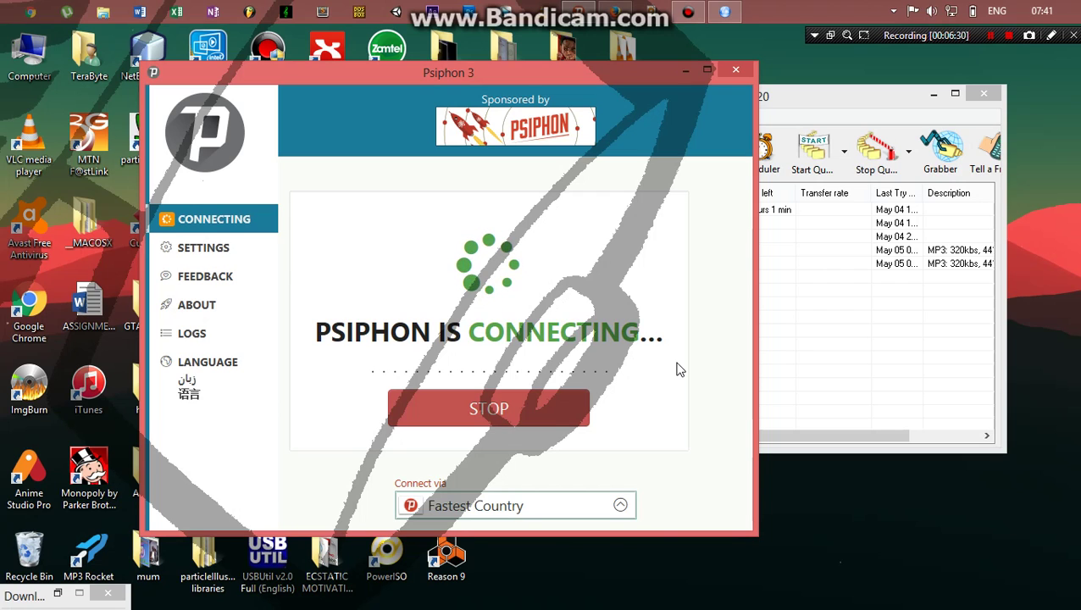
{"action": "left_click", "coordinate": [841, 98]}
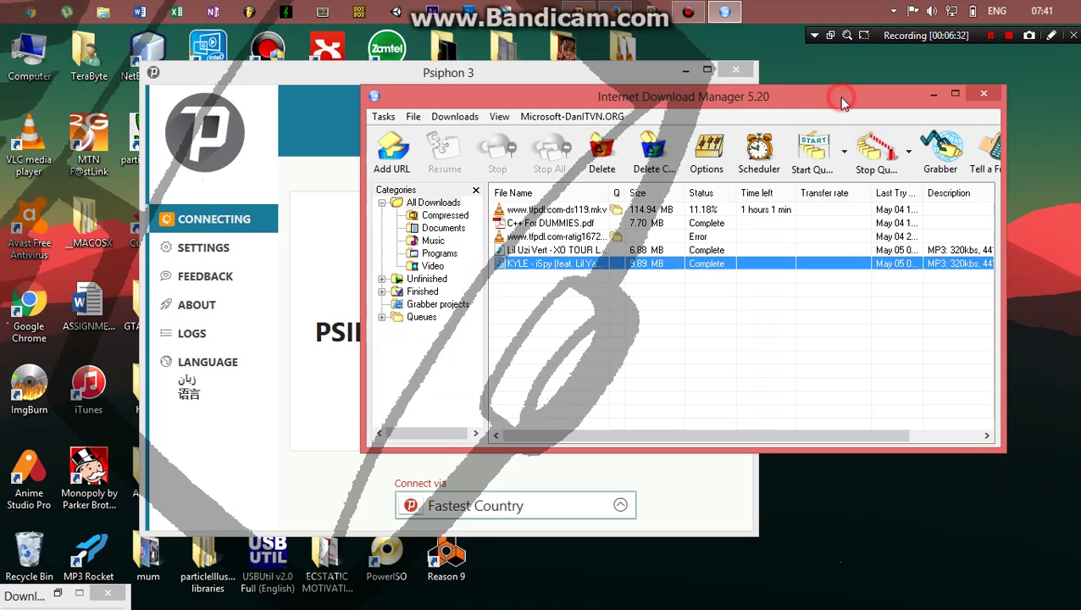
- In IDM's Proxy settings, pull the HTTP and HTTPS ports (57096) from the system settings with Get from IE
{"action": "left_click", "coordinate": [708, 160]}
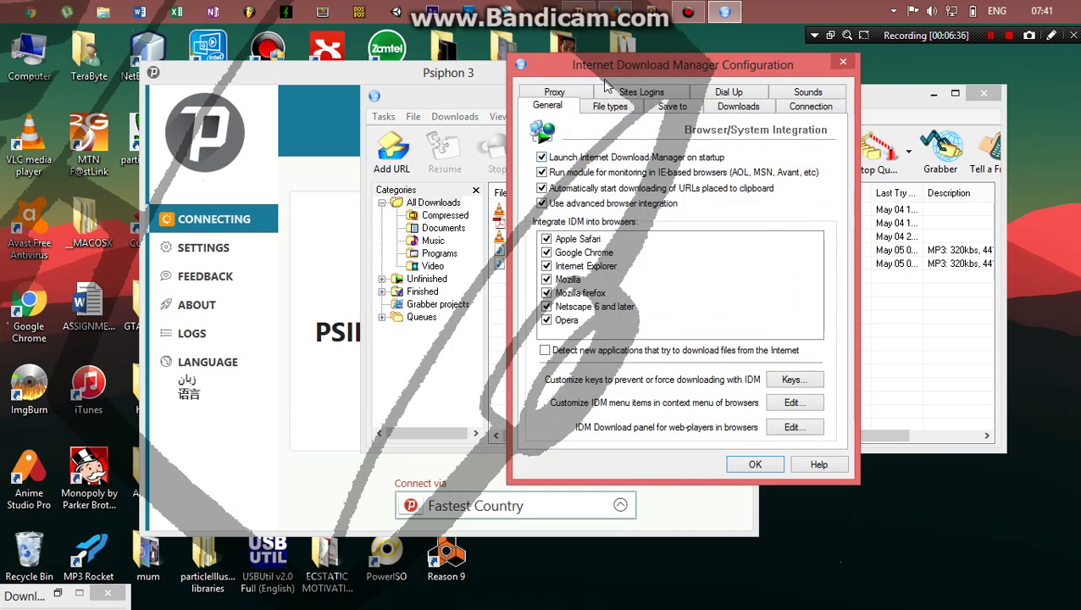
{"action": "left_click", "coordinate": [552, 92]}
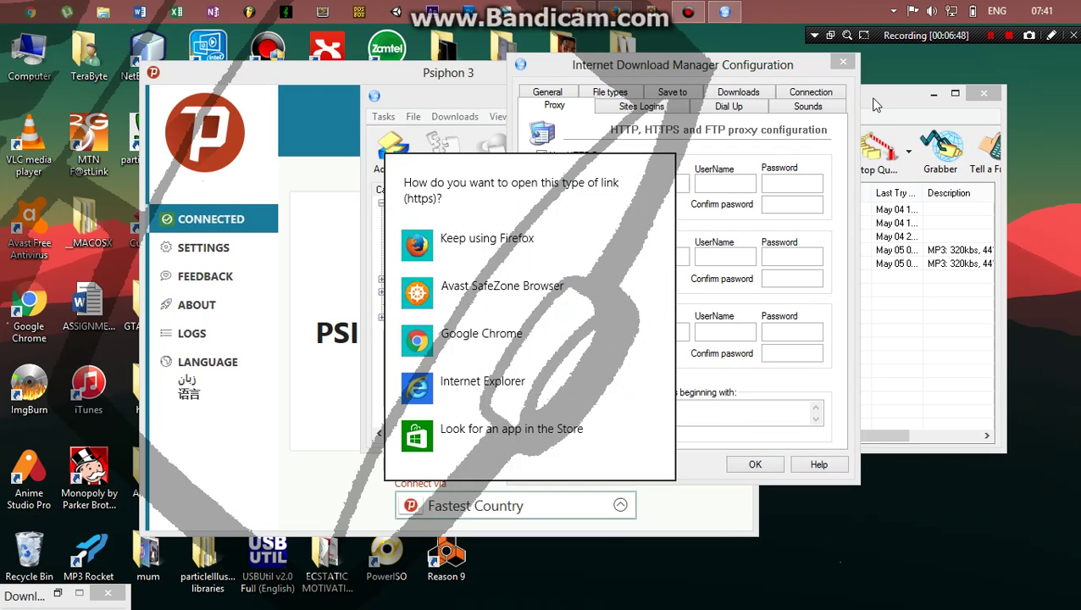
{"action": "left_click", "coordinate": [618, 67]}
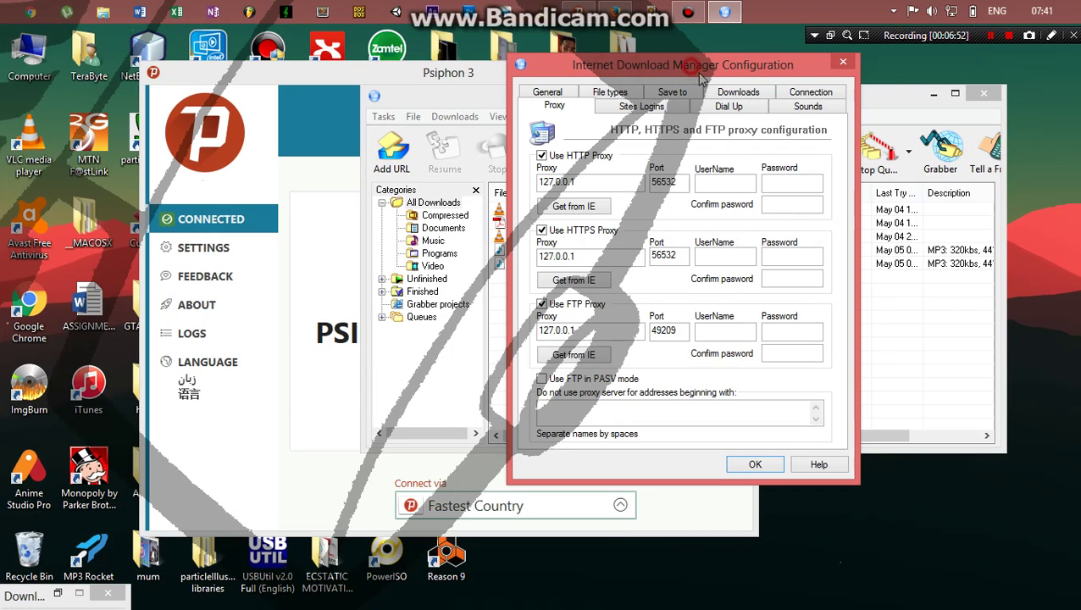
{"action": "left_click_drag", "start_coordinate": [694, 69], "coordinate": [827, 88]}
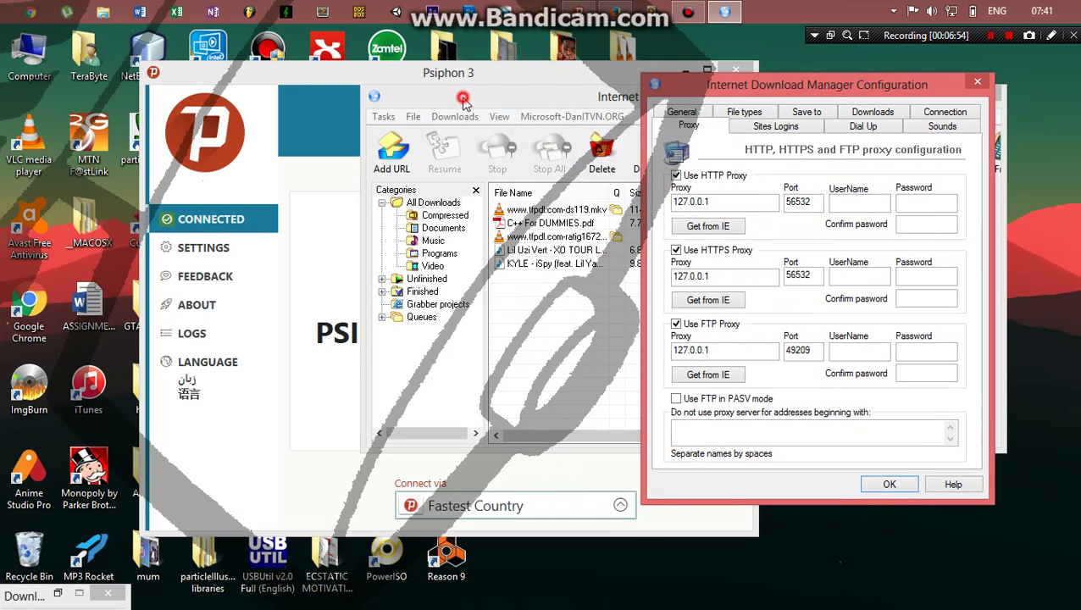
{"action": "left_click", "coordinate": [373, 96]}
{"action": "left_click_drag", "start_coordinate": [813, 84], "coordinate": [736, 185]}
{"action": "left_click_drag", "start_coordinate": [692, 106], "coordinate": [598, 69]}
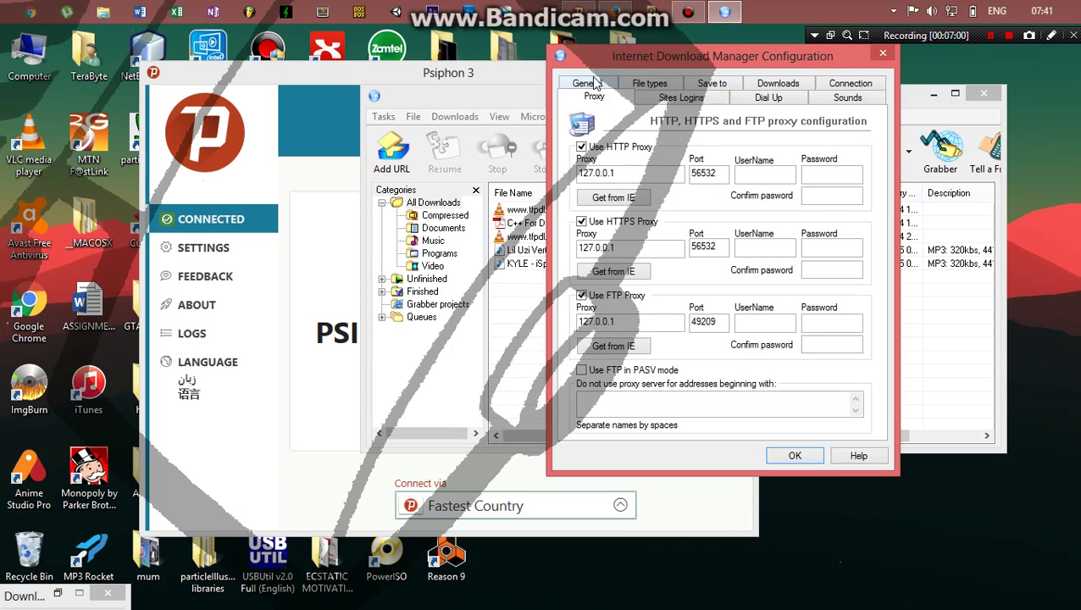
{"action": "left_click", "coordinate": [626, 200]}
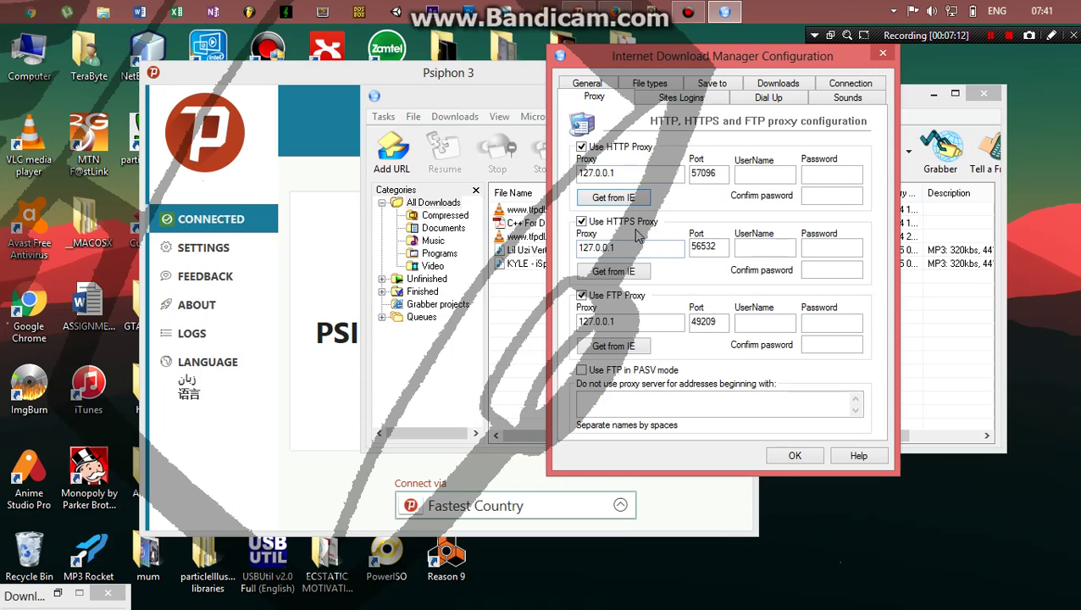
{"action": "left_click", "coordinate": [617, 274]}
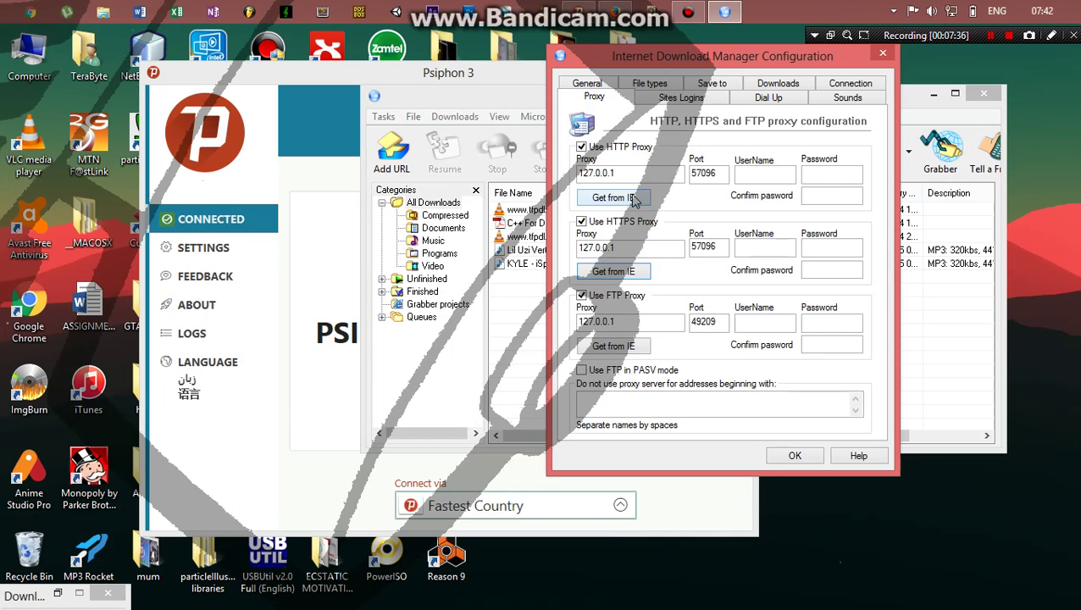
- Save IDM's updated proxy ports and bring Psiphon 3 forward
{"action": "left_click", "coordinate": [791, 457]}
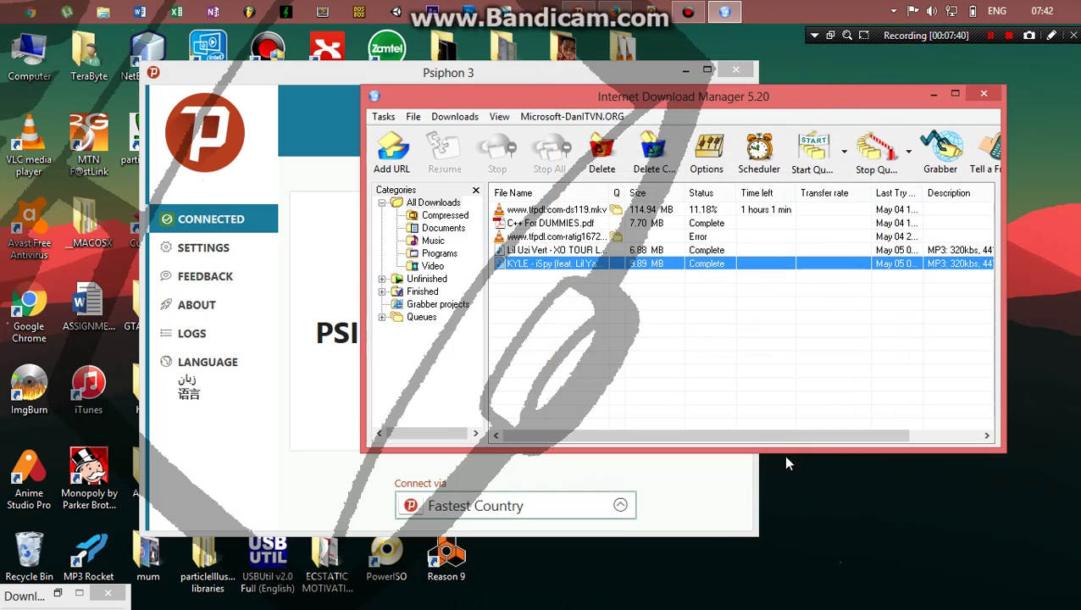
{"action": "left_click", "coordinate": [312, 68]}
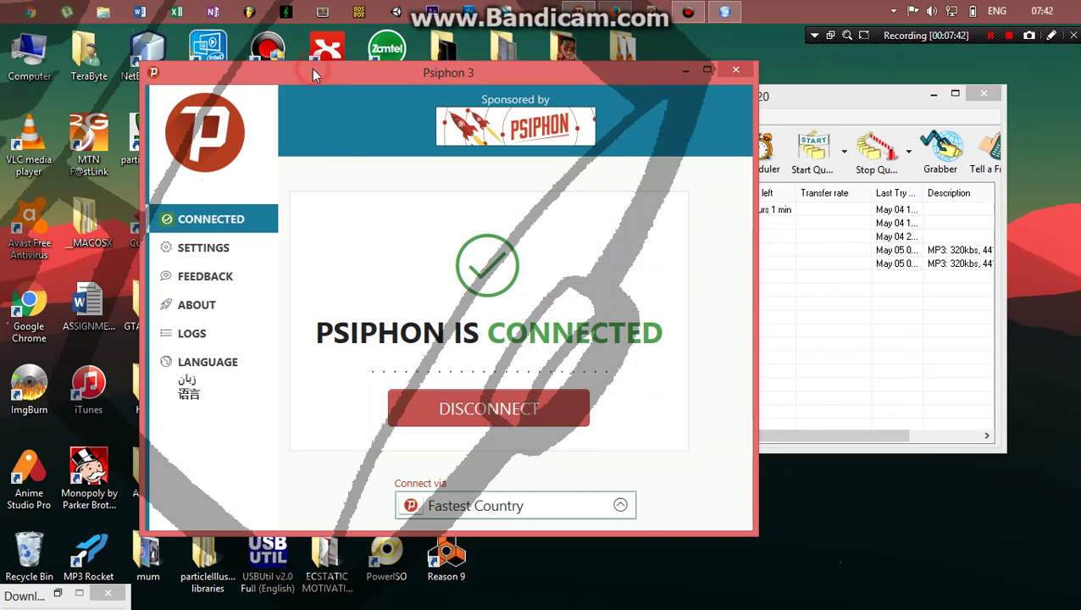
{"action": "left_click_drag", "start_coordinate": [314, 74], "coordinate": [372, 54]}
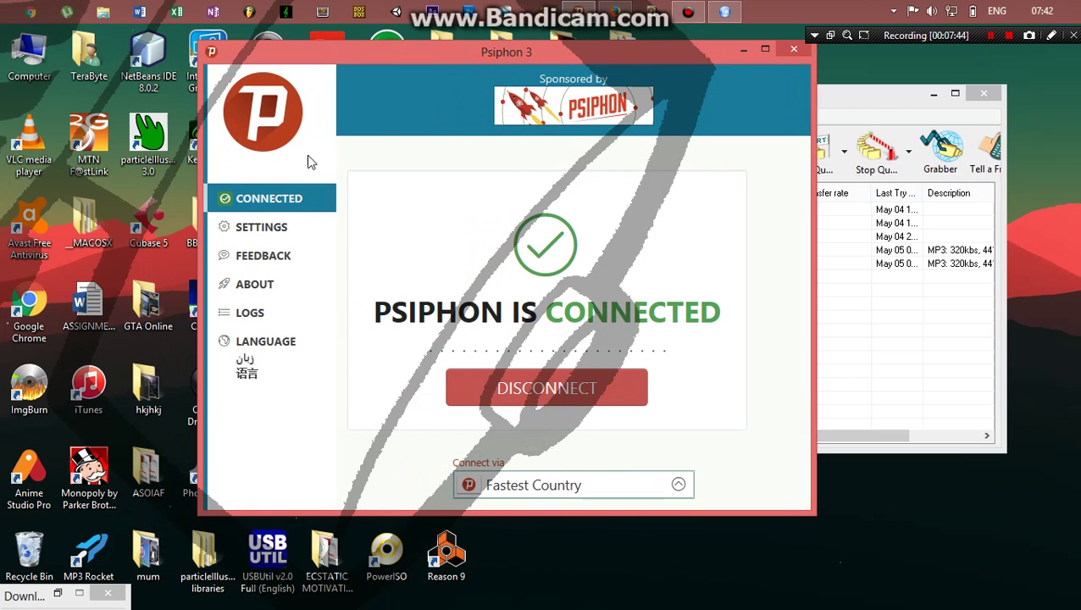
- Open Psiphon's Local Proxy Ports settings and begin entering a fixed HTTP/HTTPS port
{"action": "left_click", "coordinate": [279, 237]}
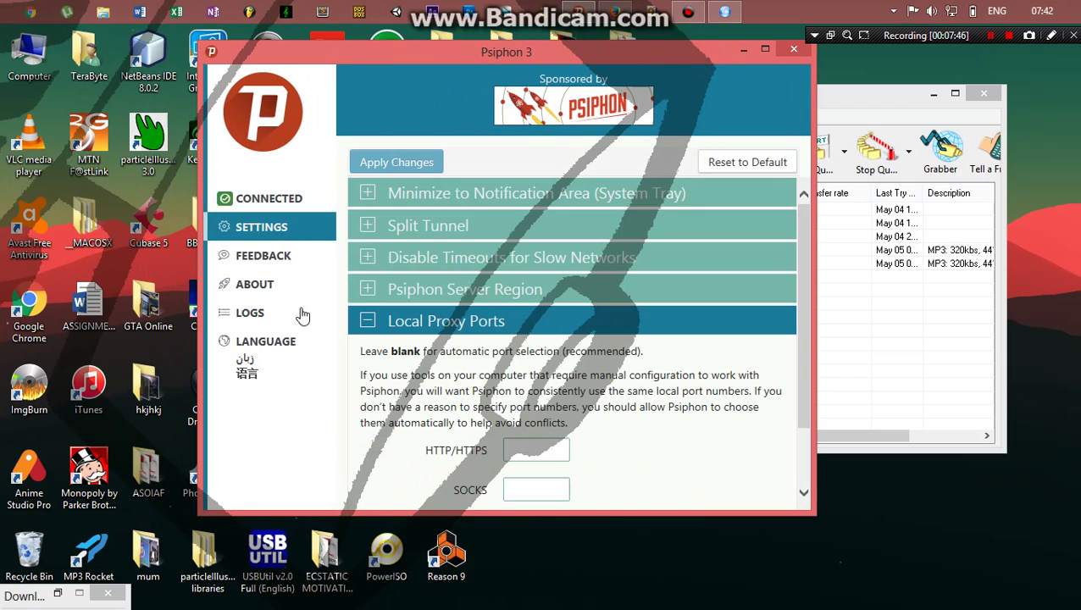
{"action": "scroll", "coordinate": [424, 335], "scroll_direction": "down", "scroll_amount": 2}
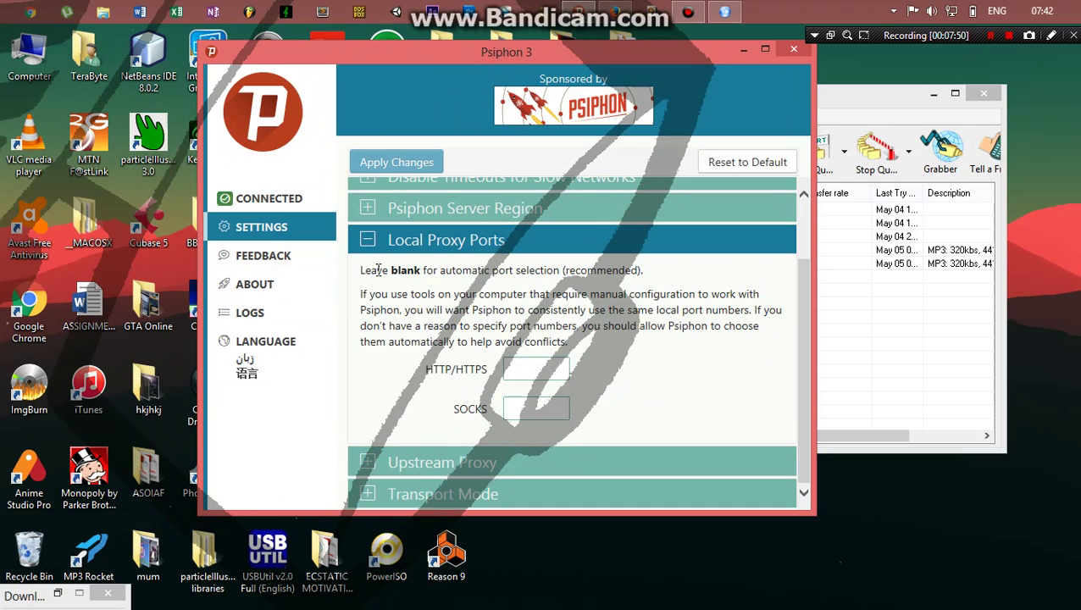
{"action": "left_click", "coordinate": [365, 240]}
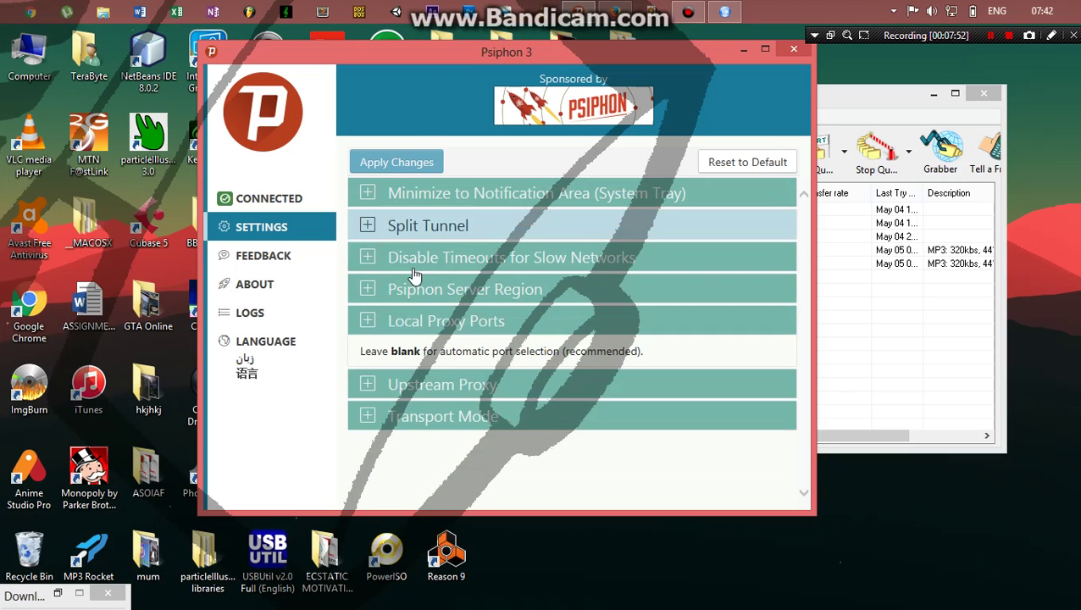
{"action": "left_click", "coordinate": [441, 324]}
{"action": "scroll", "coordinate": [518, 343], "scroll_direction": "down", "scroll_amount": 2}
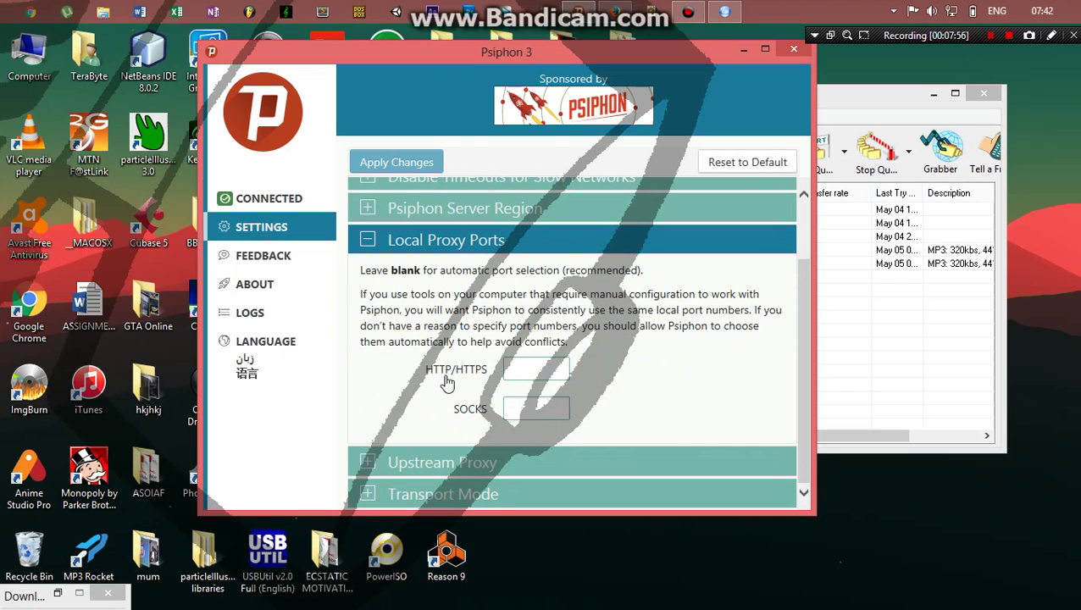
{"action": "left_click", "coordinate": [528, 367]}
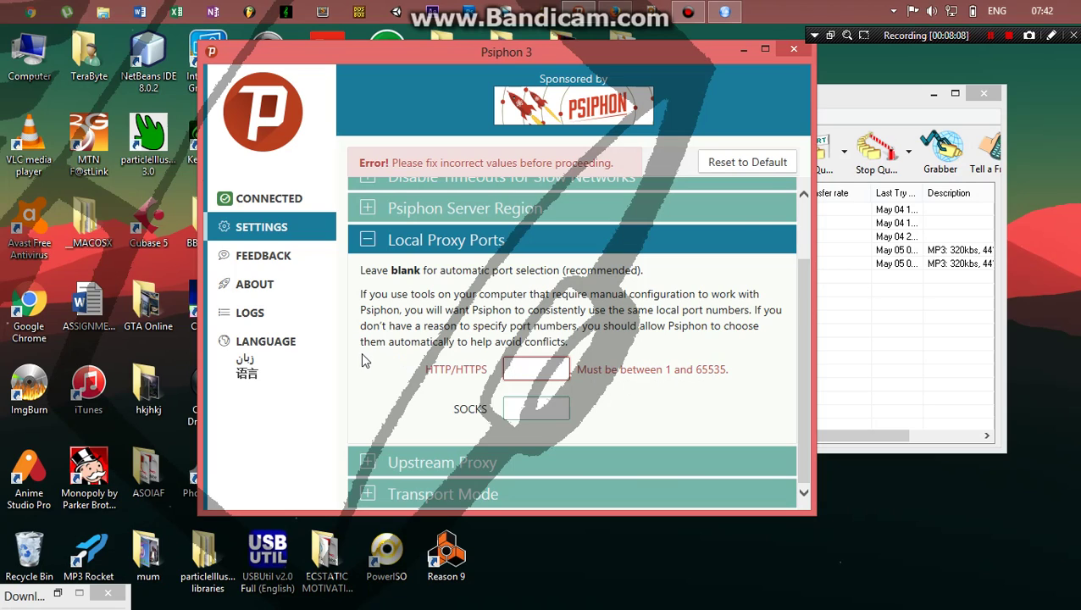
- Enter fixed local ports 65534 for HTTP/HTTPS and 65533 for SOCKS in Psiphon
{"action": "key", "text": "BackSpace"}
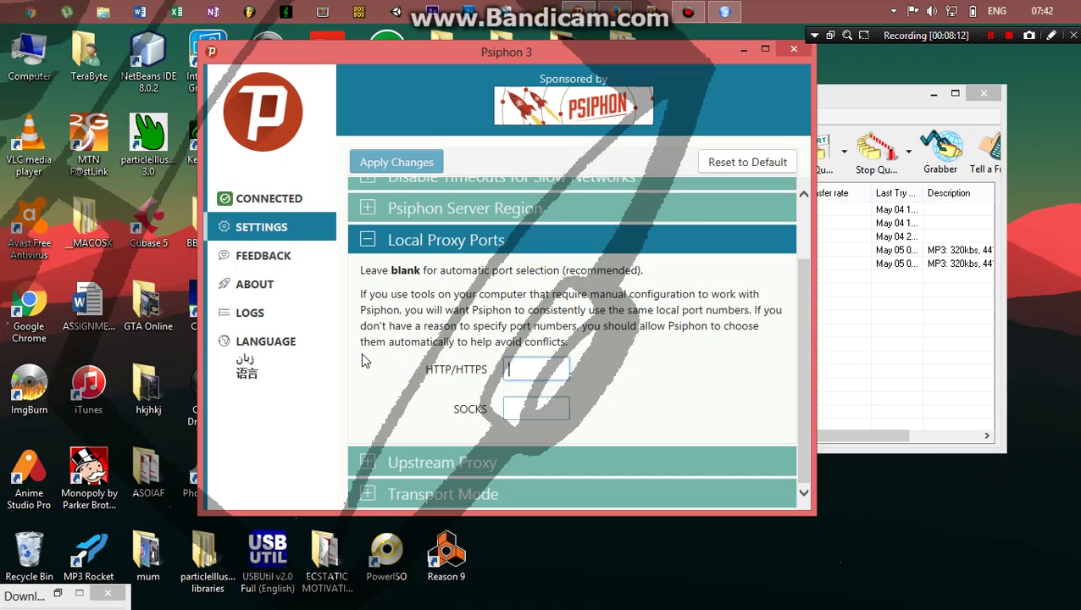
{"action": "type", "text": "65534"}
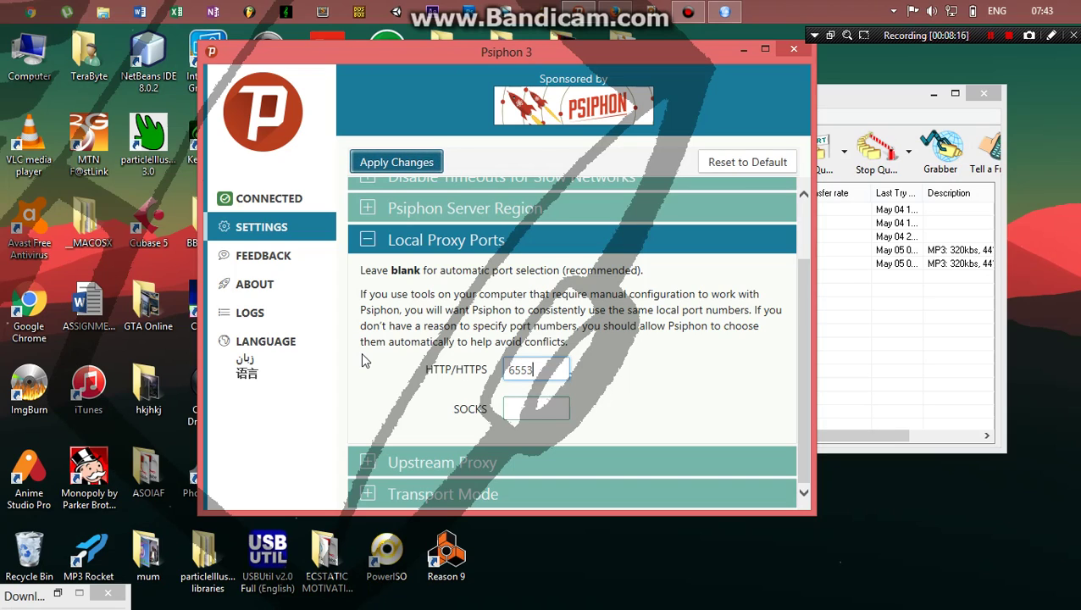
{"action": "left_click", "coordinate": [520, 409]}
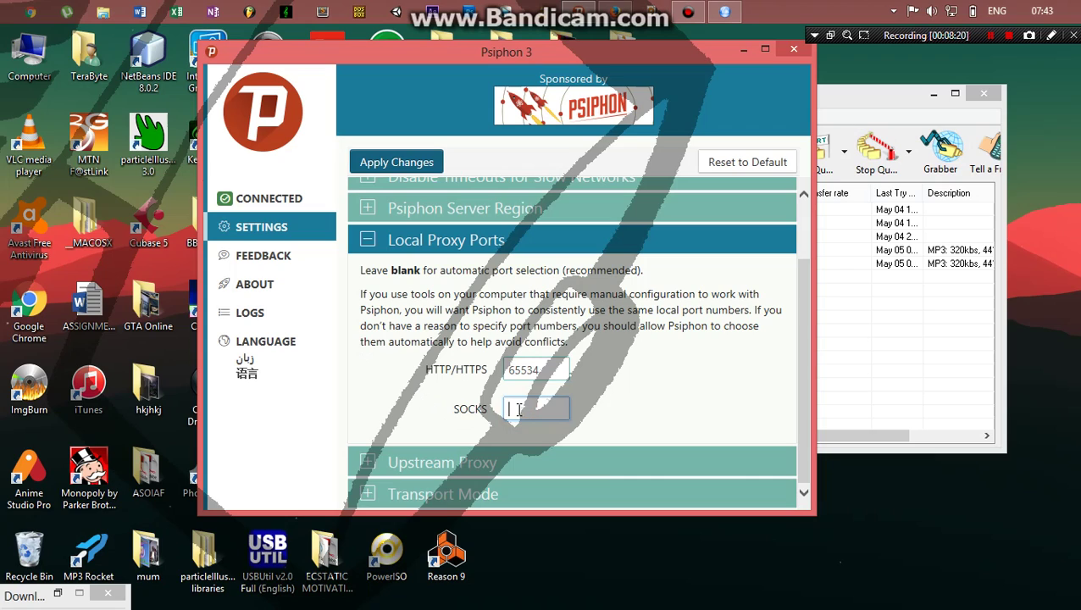
{"action": "type", "text": "65533"}
{"action": "left_click_drag", "start_coordinate": [555, 370], "coordinate": [468, 373]}
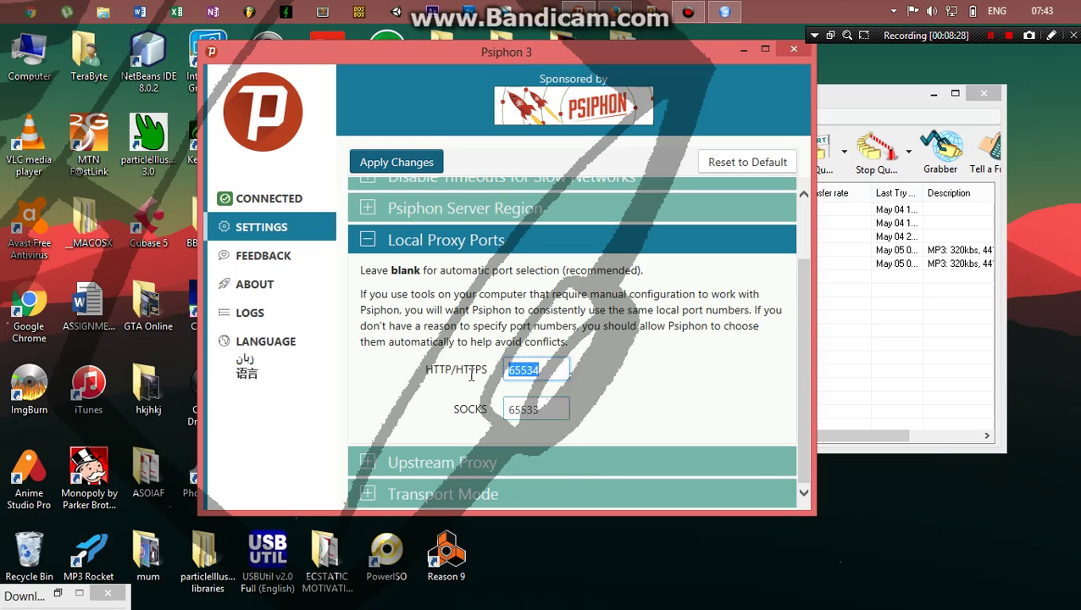
{"action": "left_click_drag", "start_coordinate": [551, 411], "coordinate": [502, 414]}
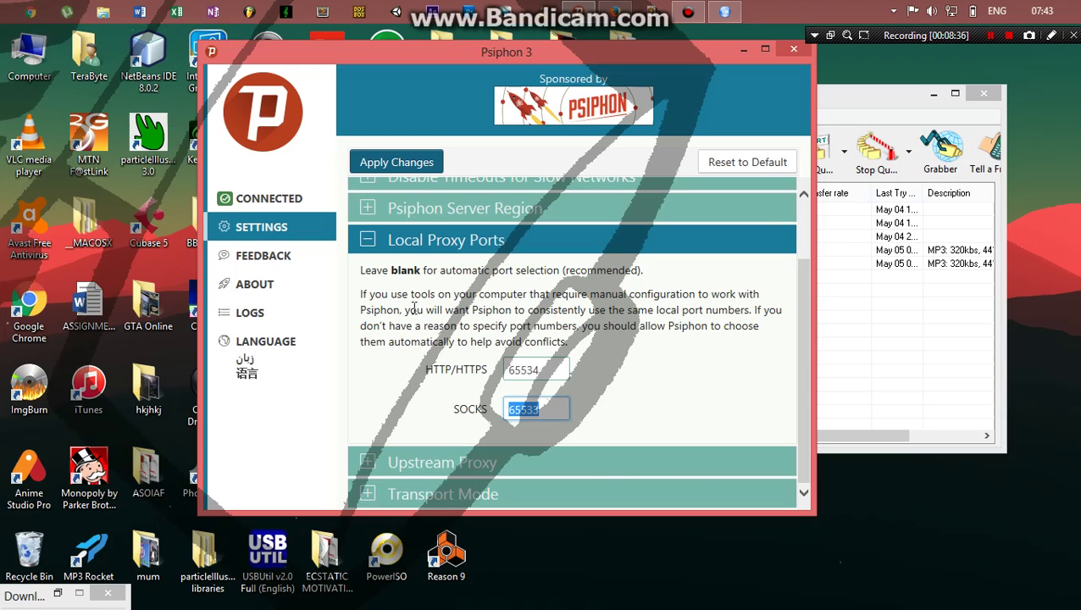
- Apply the new local port settings and return to Settings to check the 65534 value
{"action": "left_click", "coordinate": [396, 164]}
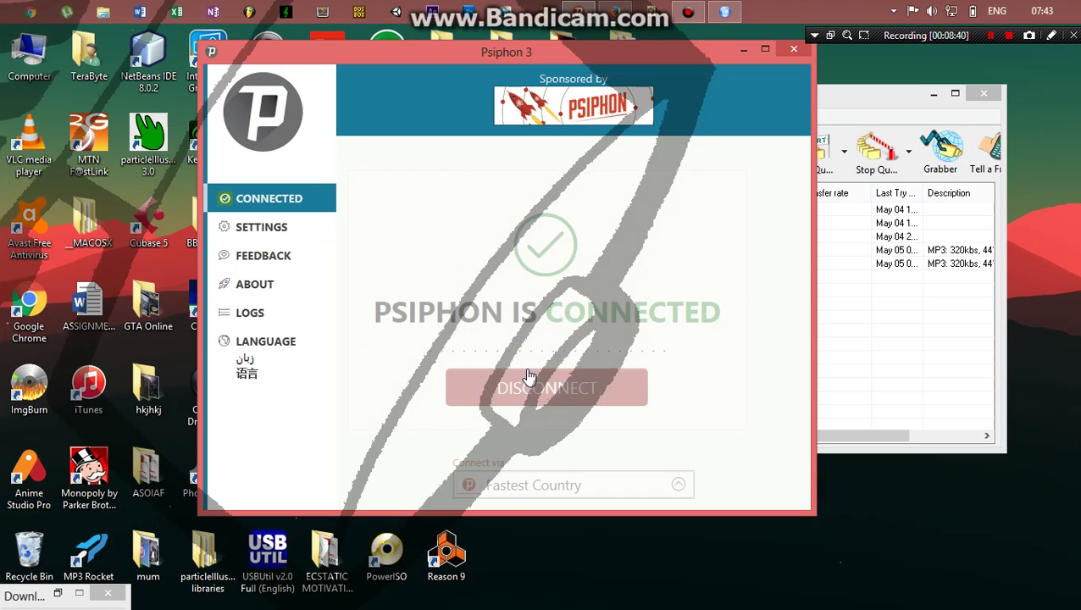
{"action": "left_click", "coordinate": [276, 226]}
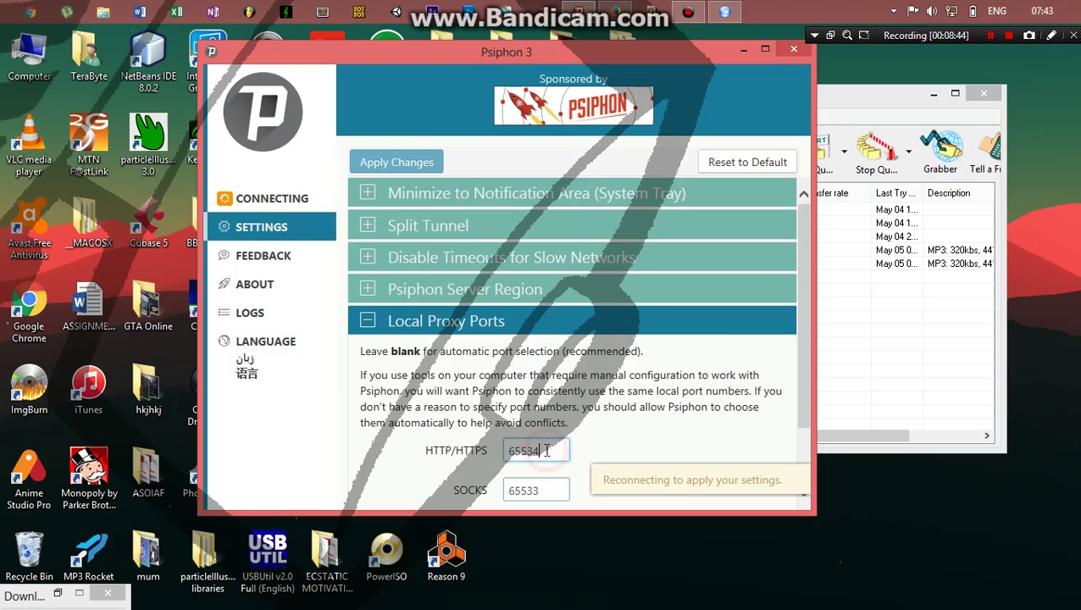
{"action": "left_click_drag", "start_coordinate": [547, 451], "coordinate": [511, 452]}
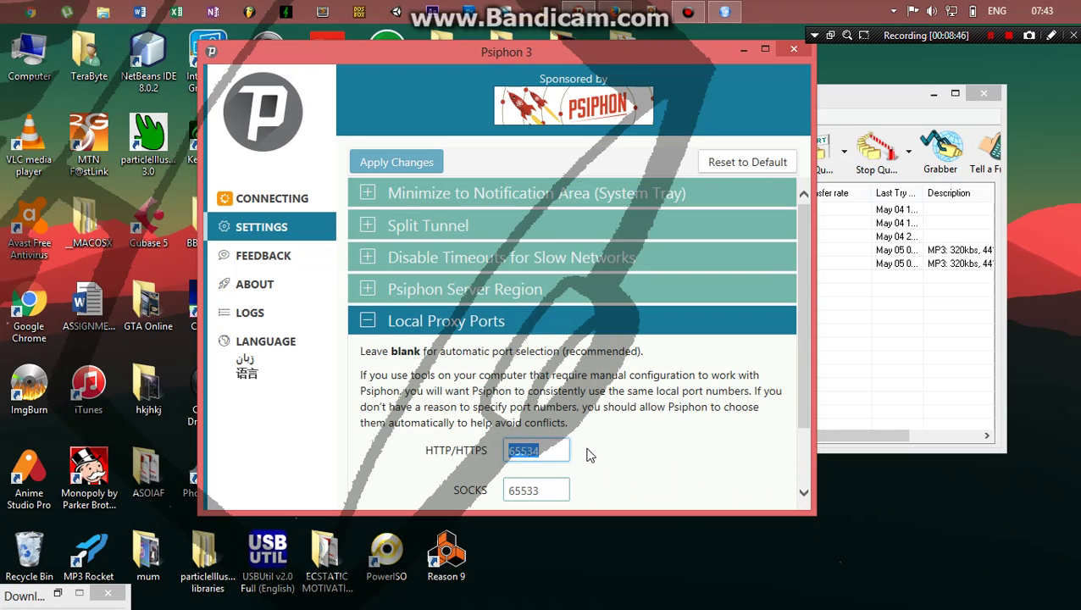
- Replace IDM's HTTP and HTTPS proxy ports 57096 with 65534 and save with OK
{"action": "left_click", "coordinate": [843, 108]}
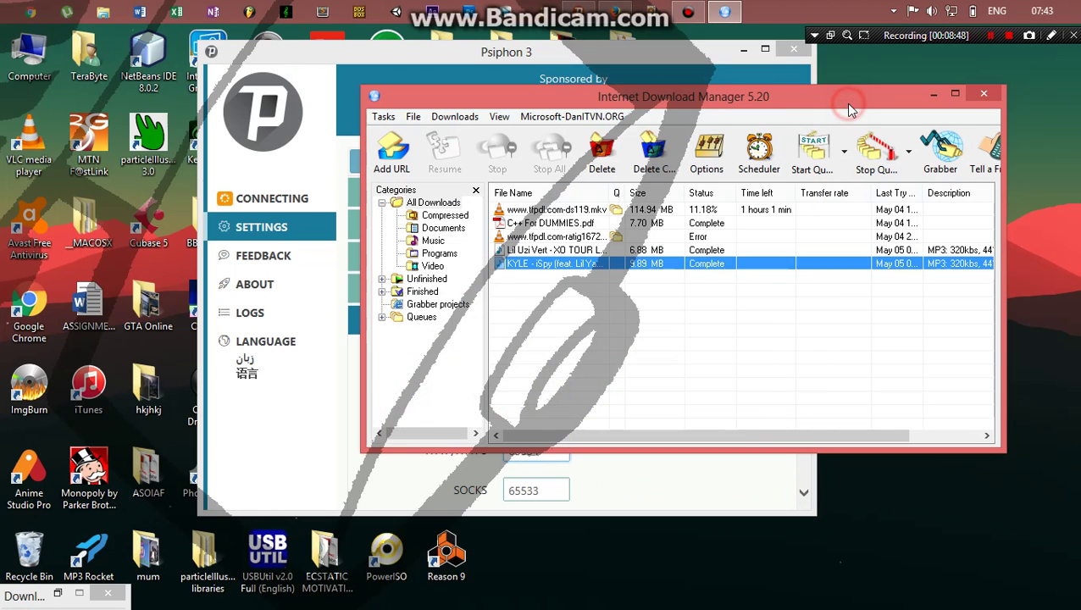
{"action": "left_click", "coordinate": [706, 151]}
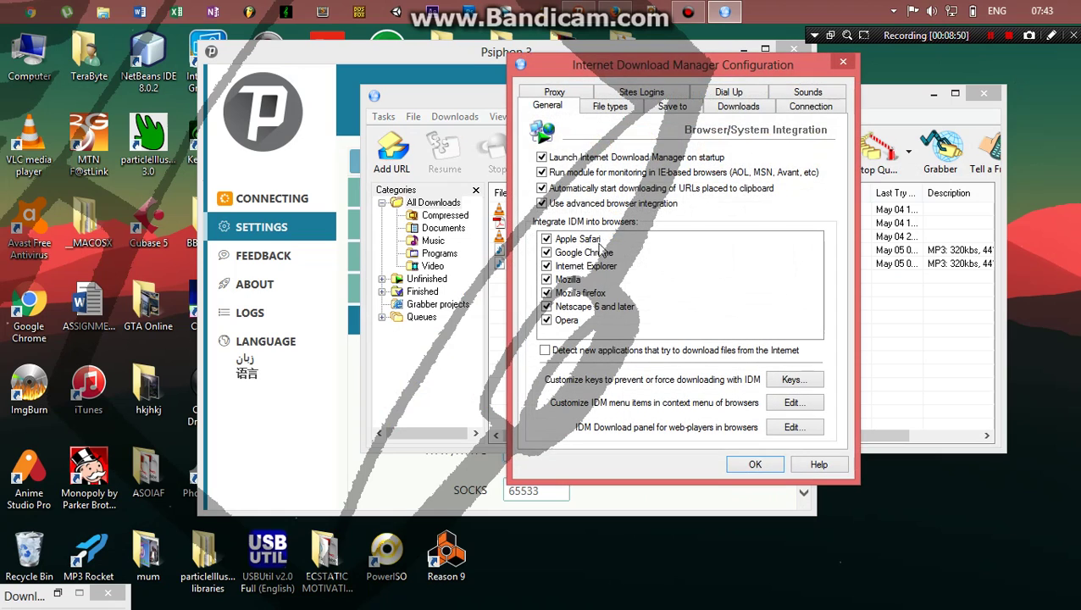
{"action": "left_click", "coordinate": [555, 93]}
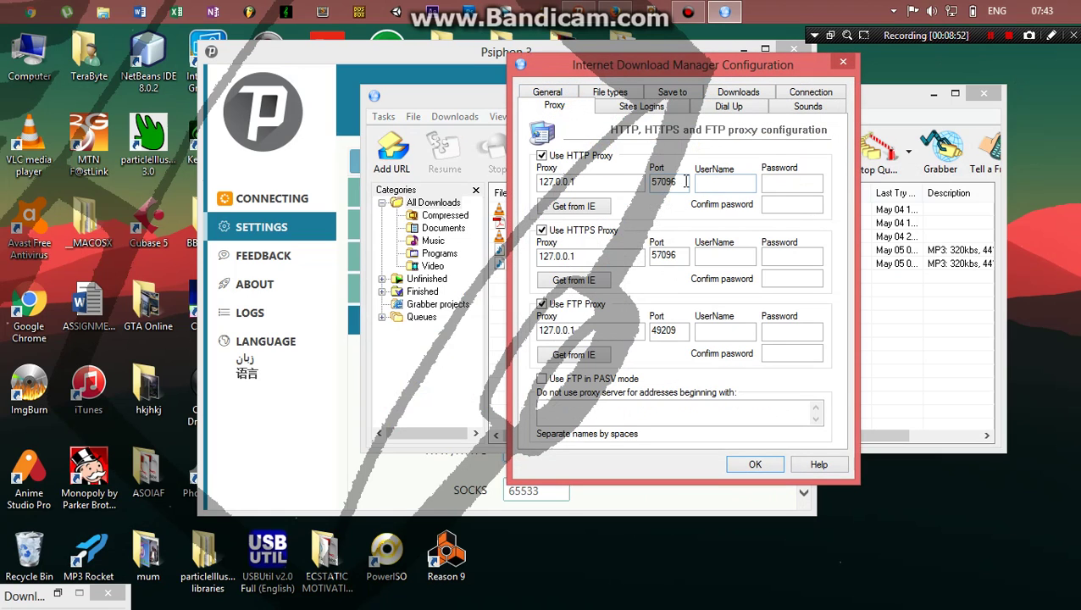
{"action": "left_click", "coordinate": [682, 180]}
{"action": "left_click_drag", "start_coordinate": [682, 180], "coordinate": [607, 181]}
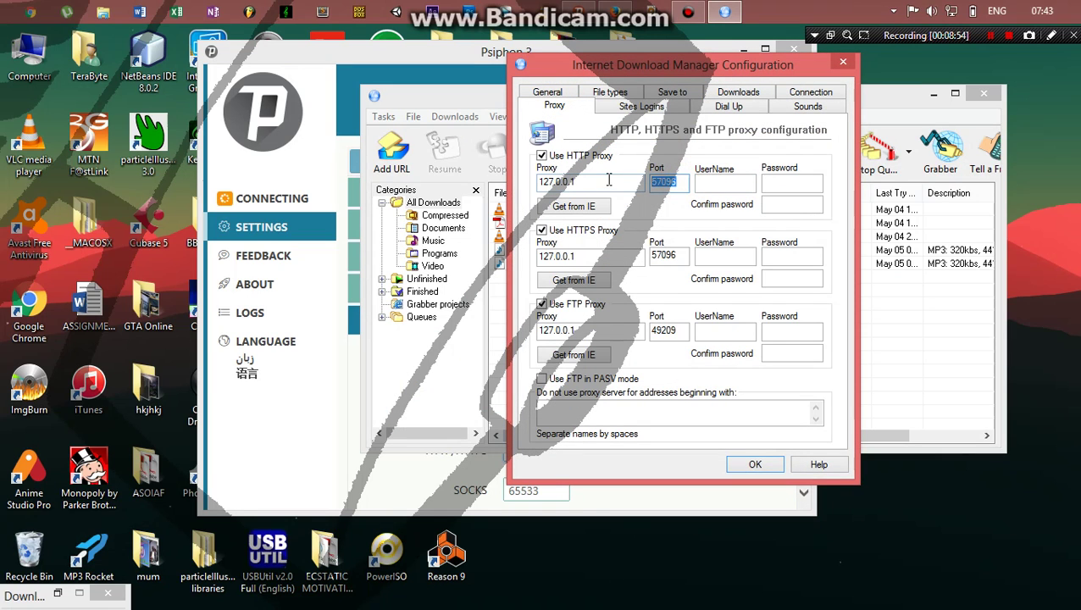
{"action": "type", "text": "65534"}
{"action": "left_click_drag", "start_coordinate": [688, 254], "coordinate": [616, 256]}
{"action": "type", "text": "6"}
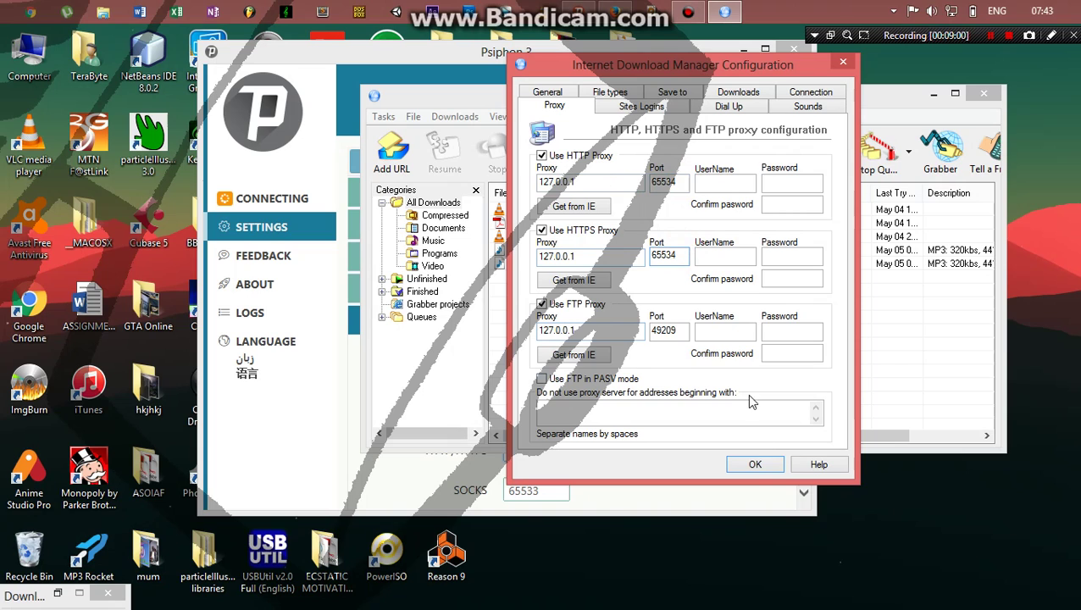
{"action": "left_click", "coordinate": [755, 463]}
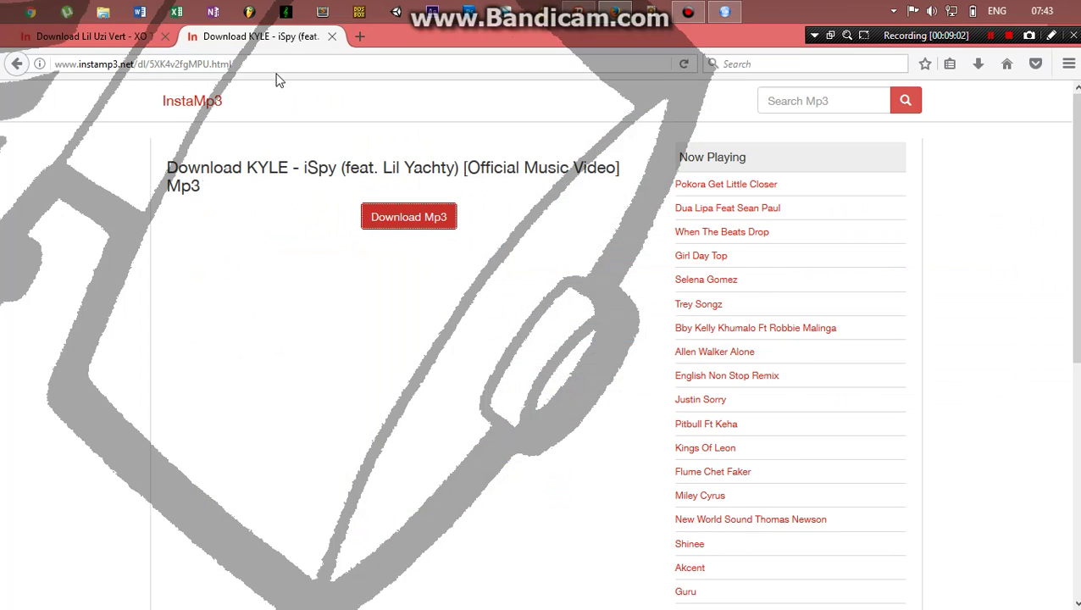
- Go back to the I Spy results and open the third result's download page, retrying after the error
{"action": "left_click", "coordinate": [17, 64]}
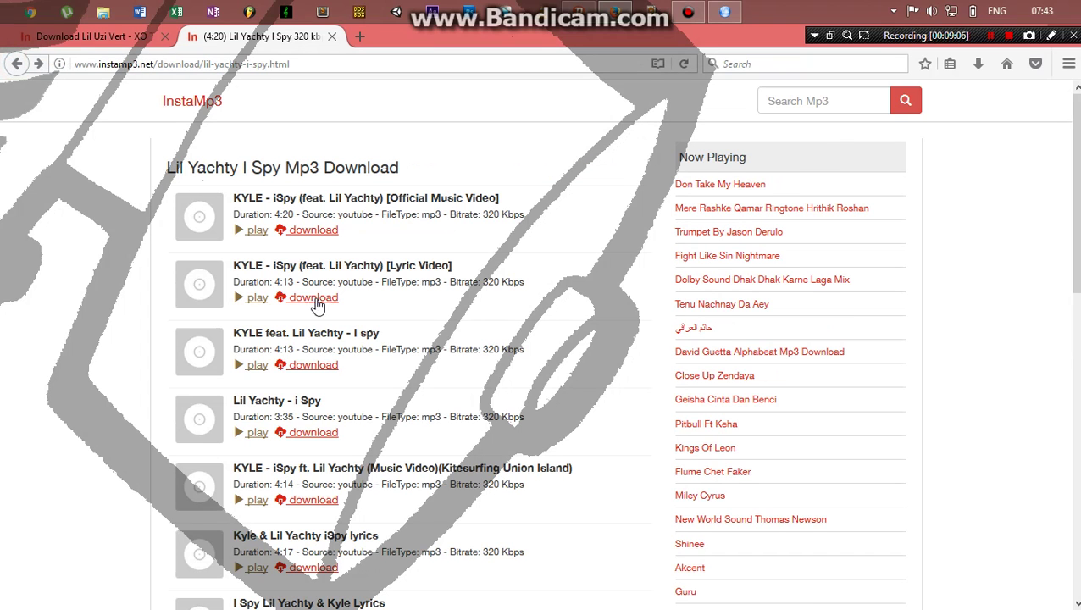
{"action": "left_click", "coordinate": [313, 370]}
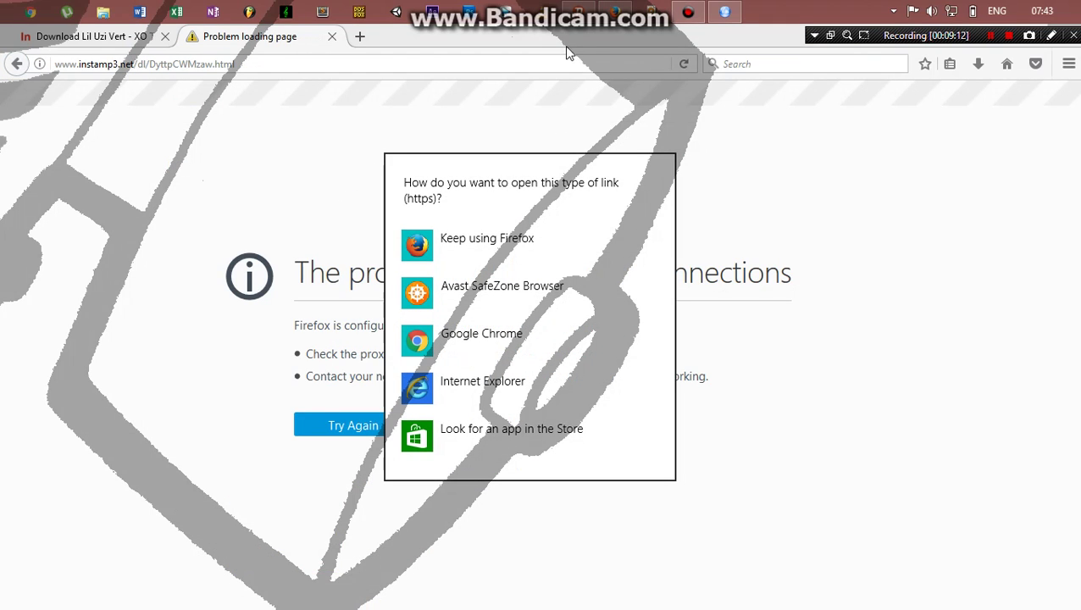
{"action": "left_click", "coordinate": [336, 430]}
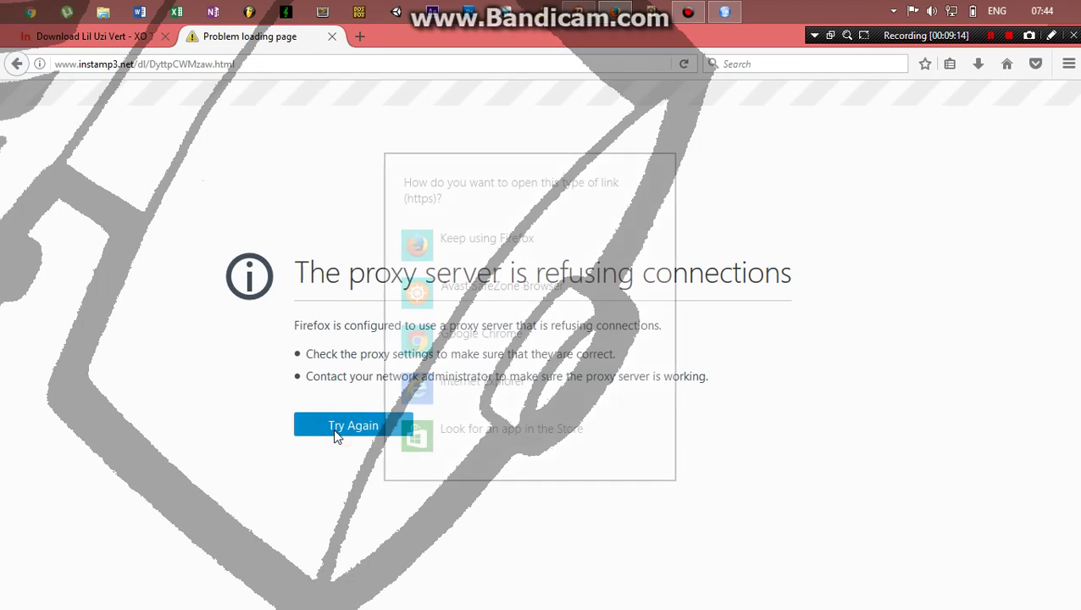
{"action": "left_click", "coordinate": [335, 430]}
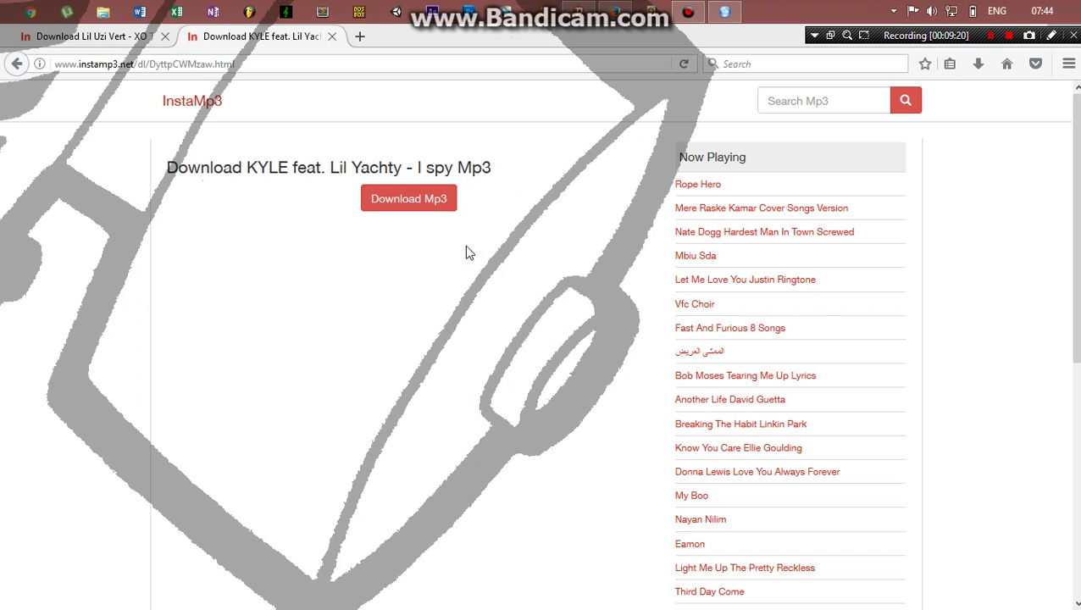
- Copy the Download Mp3 link address for KYLE feat. Lil Yachty - I spy
{"action": "left_click", "coordinate": [386, 195]}
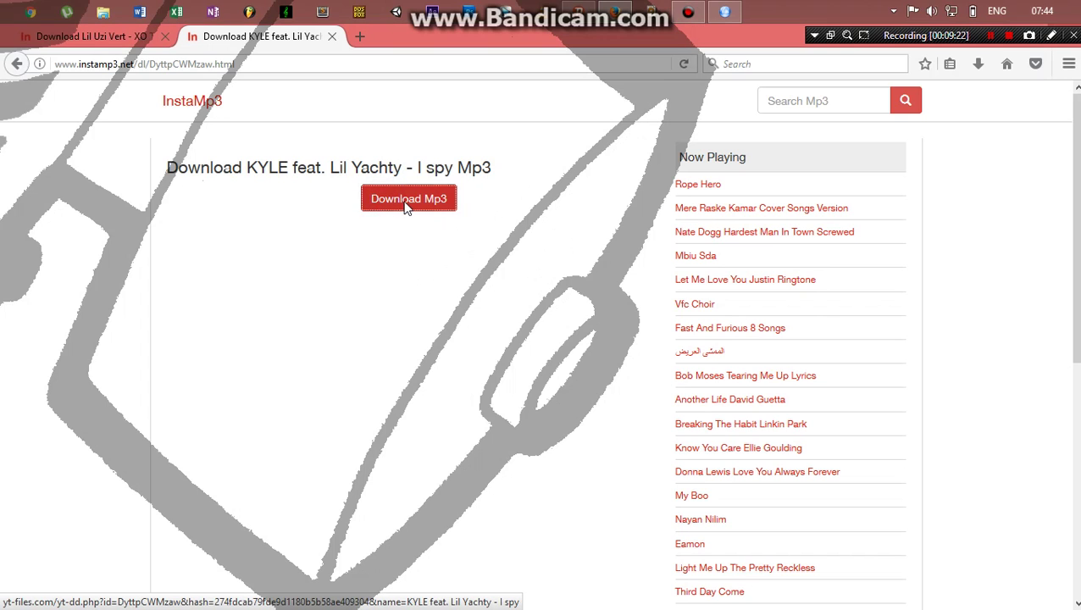
{"action": "left_click", "coordinate": [405, 204]}
{"action": "right_click", "coordinate": [414, 200]}
{"action": "left_click", "coordinate": [483, 317]}
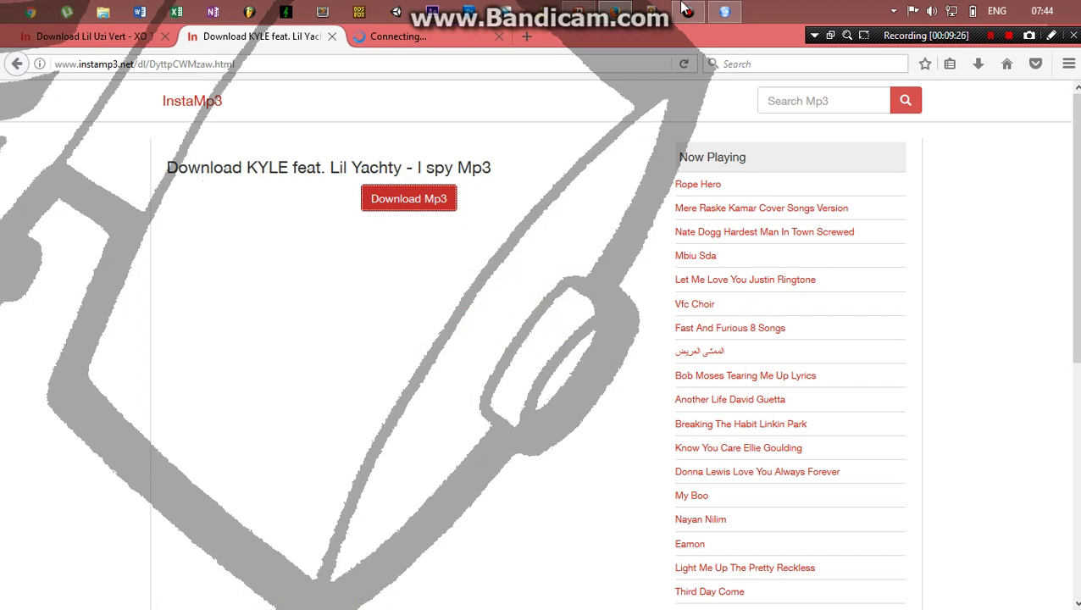
{"action": "left_click", "coordinate": [724, 11]}
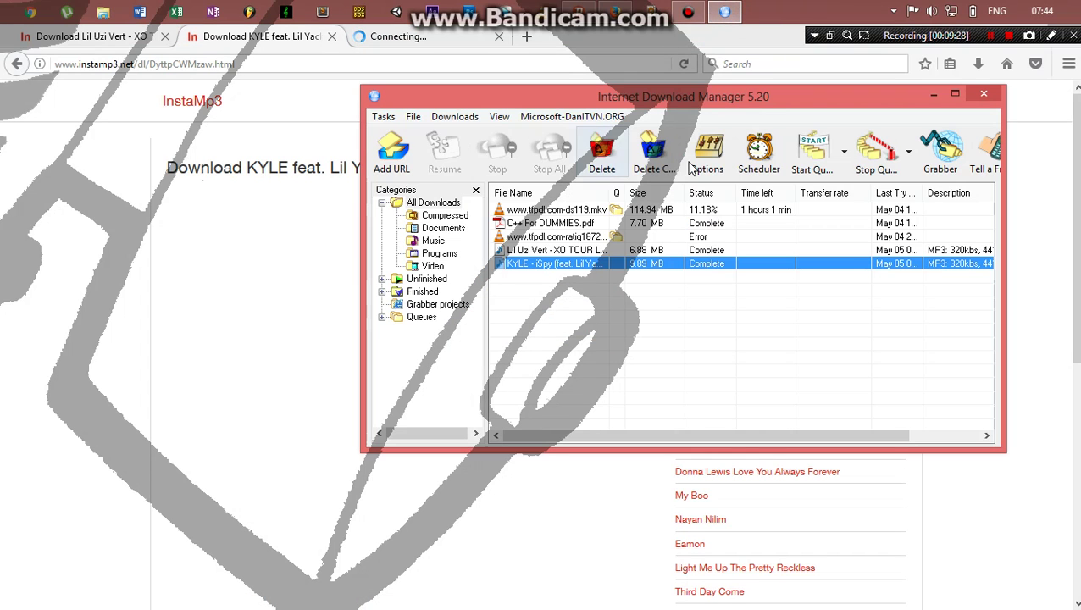
- Add the copied URL in IDM and start downloading KYLE feat. Lil Yachty - I spy.mp3 (9.623 MB)
{"action": "left_click", "coordinate": [389, 151]}
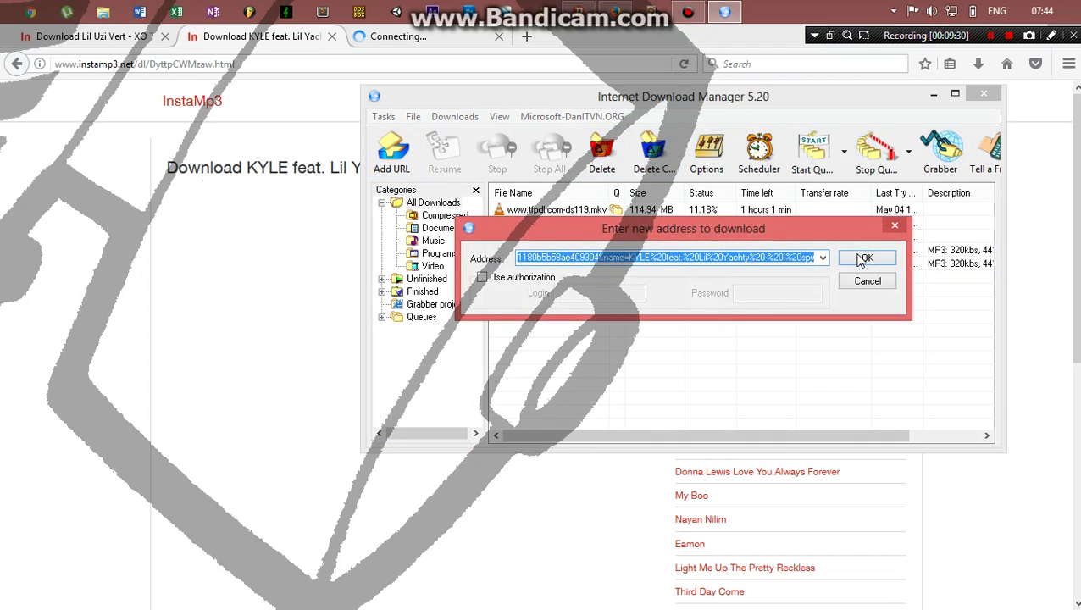
{"action": "left_click", "coordinate": [858, 258]}
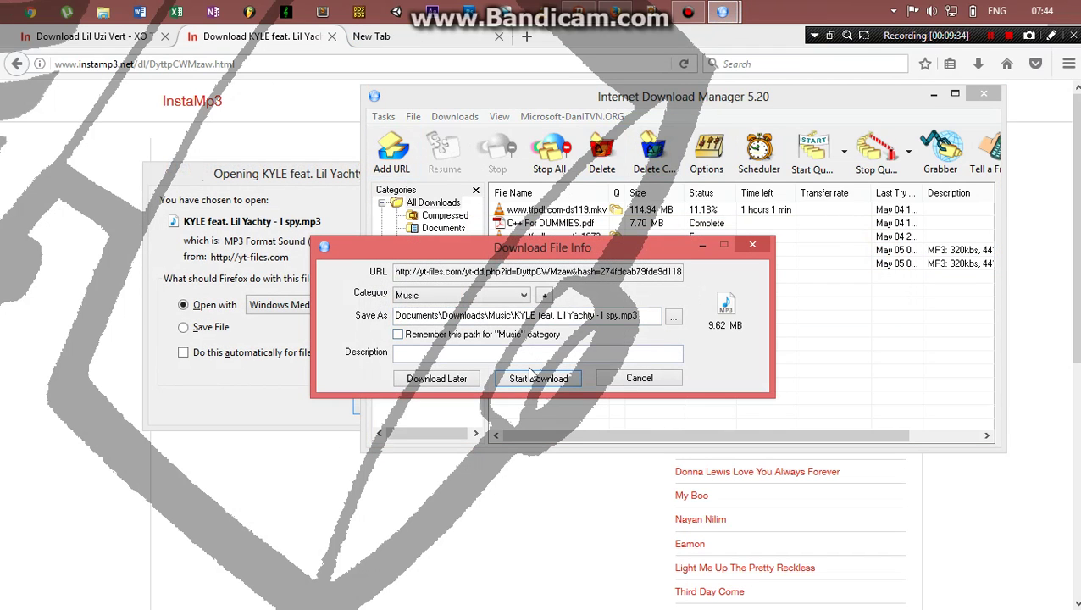
{"action": "left_click", "coordinate": [530, 375]}
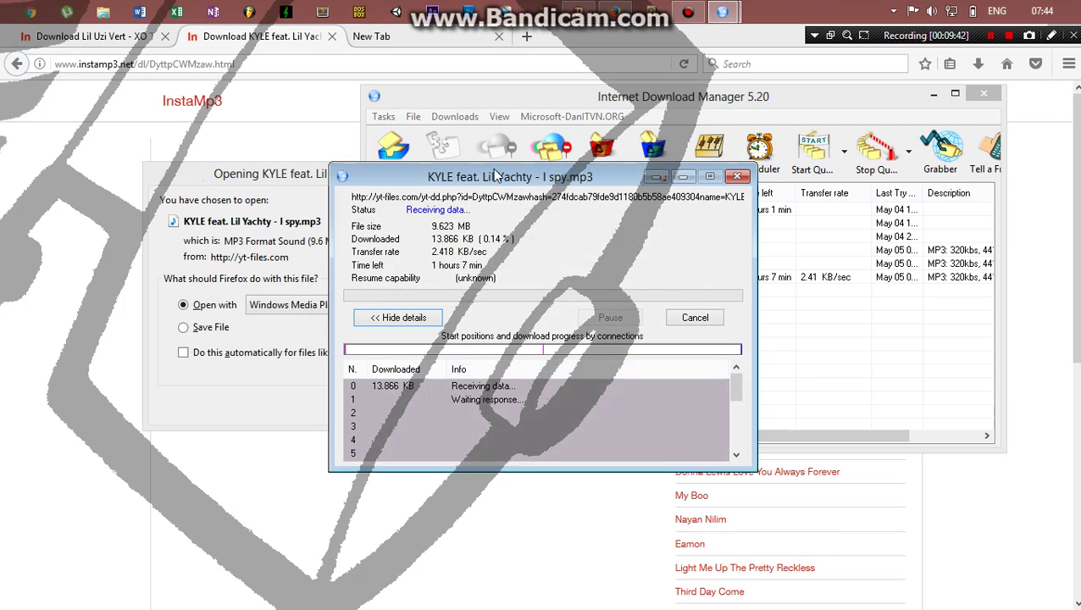
{"action": "left_click_drag", "start_coordinate": [550, 180], "coordinate": [331, 187]}
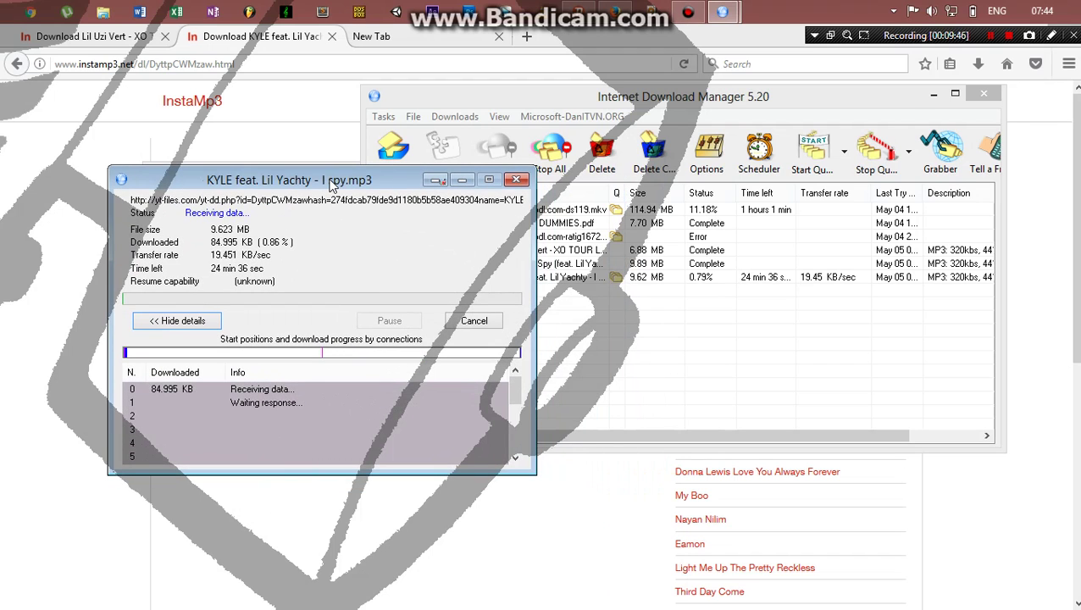